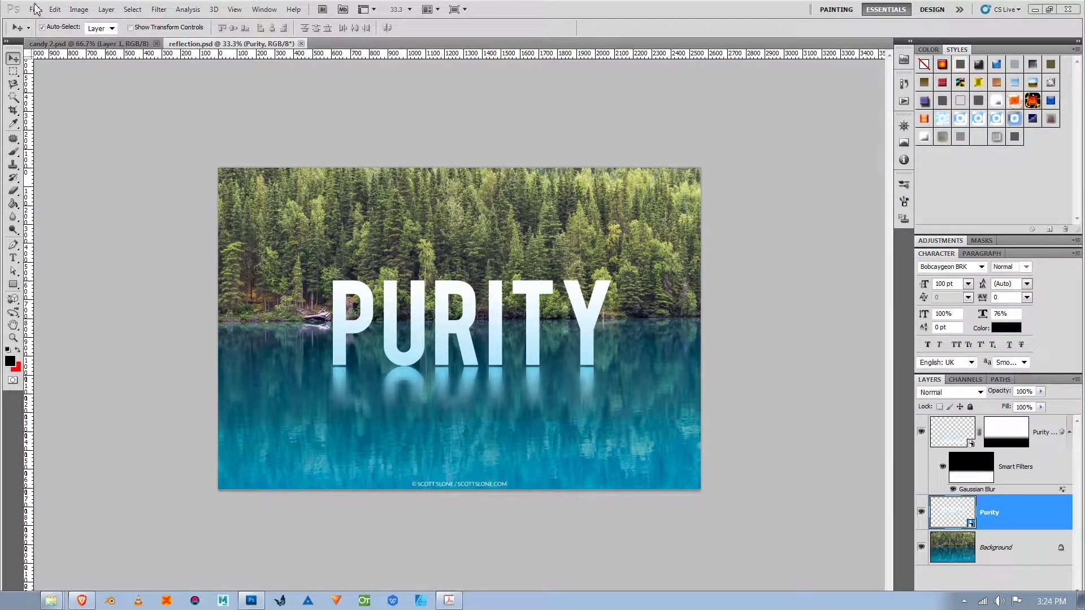
Step: Create a blank white Untitled-1 document, 1920 × 1080 pixels at 300 pixels/inch
click(248, 141)
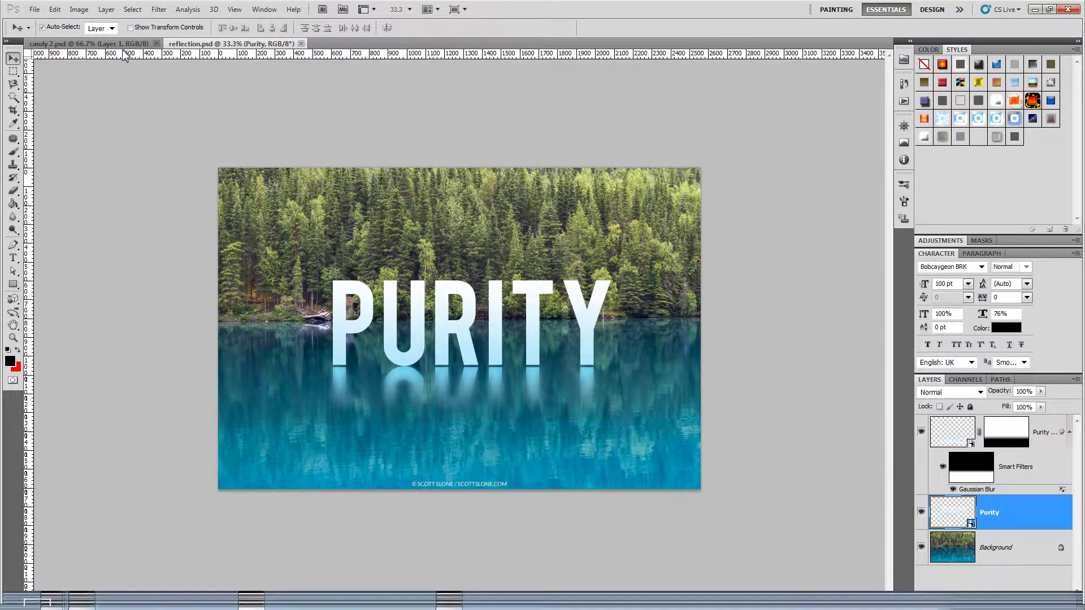
click(35, 9)
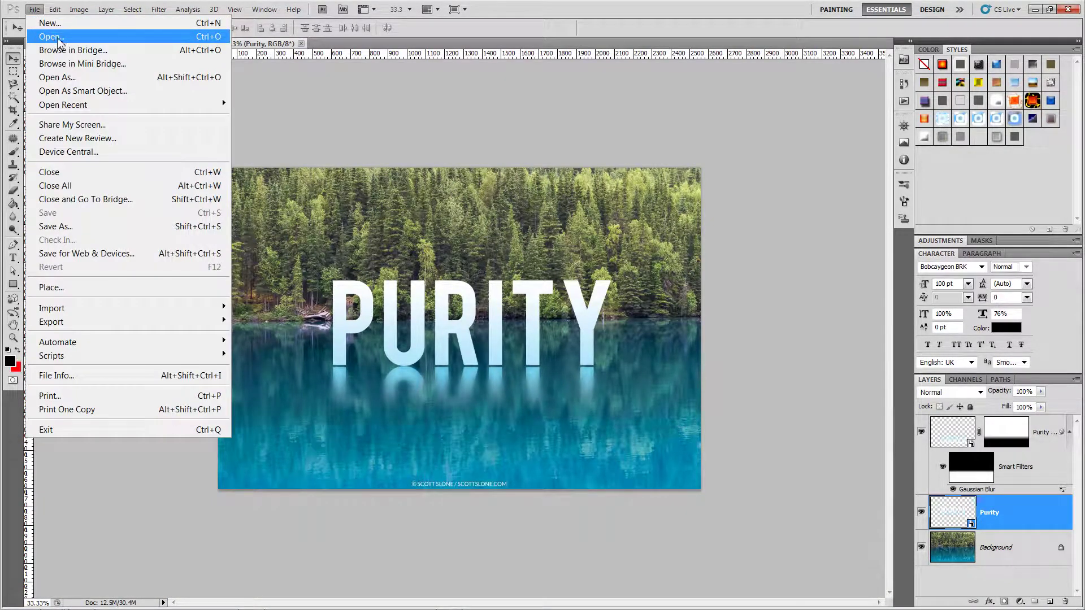
click(64, 27)
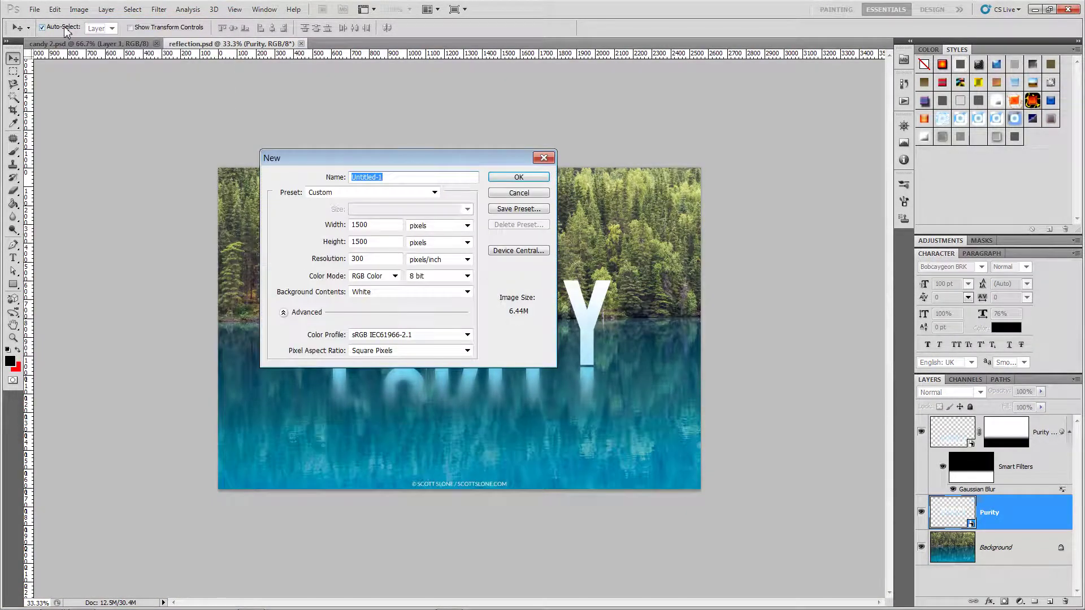
double_click(373, 225)
text(1920)
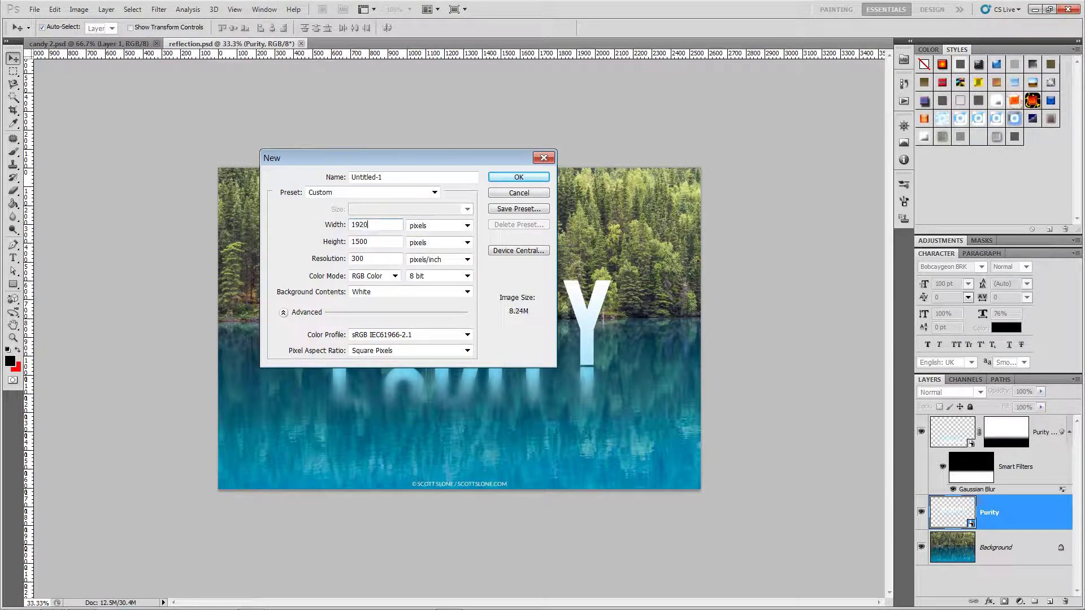
key(Tab)
key(Tab)
text(1080)
click(512, 177)
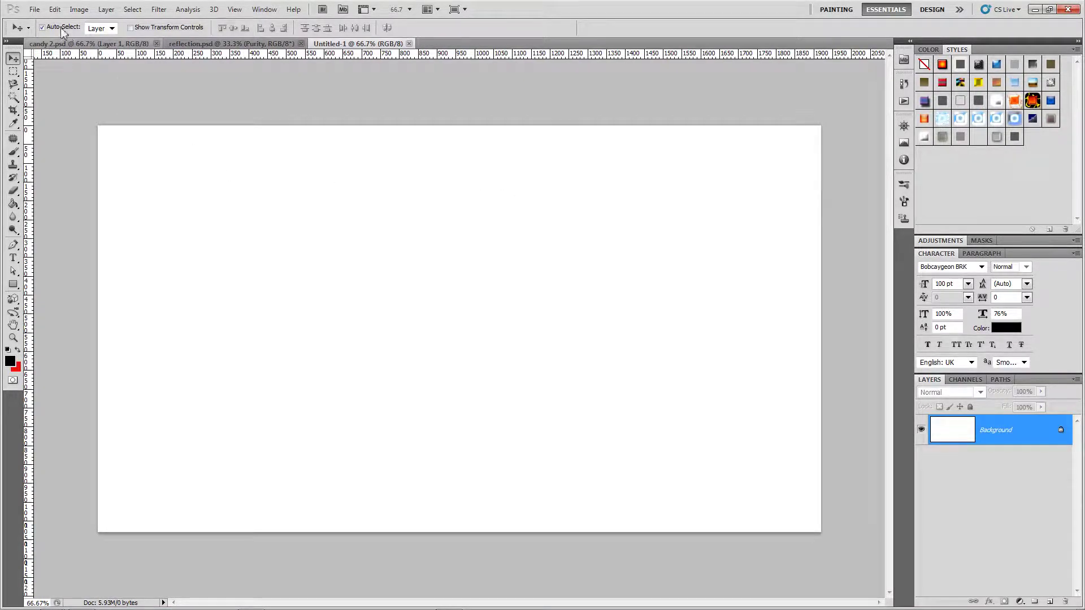
Step: In the Open dialog, locate IMG-20190821-WA0004.jpg in the Downloads folder
click(36, 10)
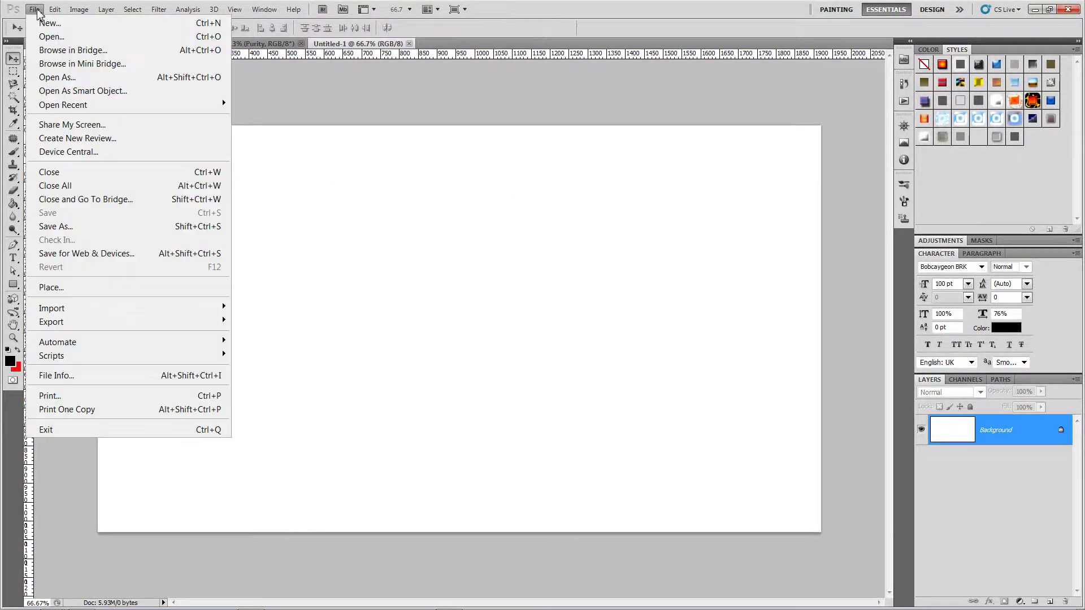
click(51, 37)
scroll(605, 206, down, 2)
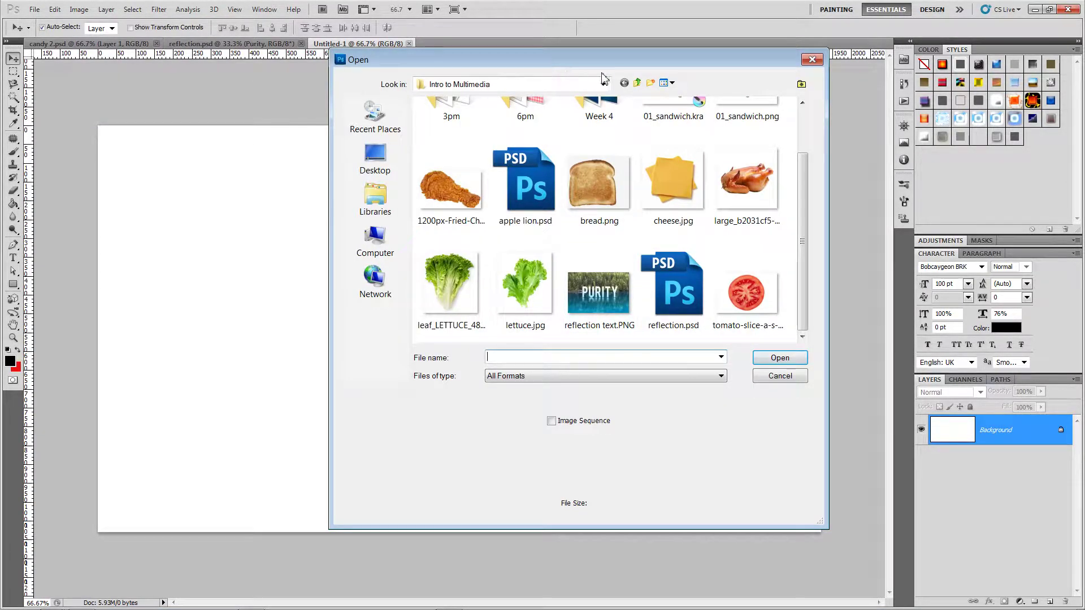
click(639, 83)
click(639, 82)
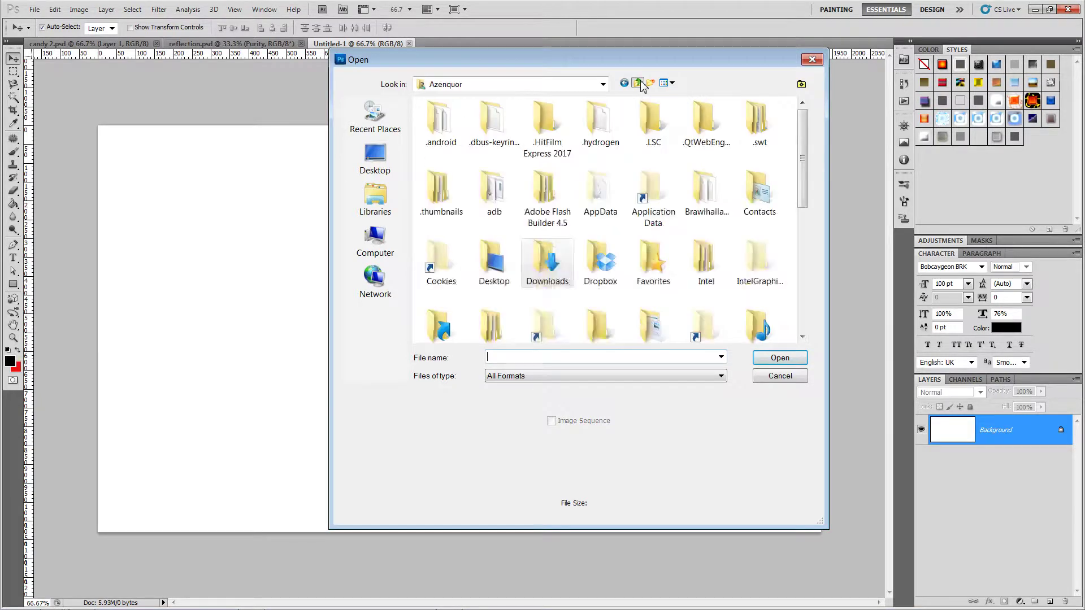
click(624, 83)
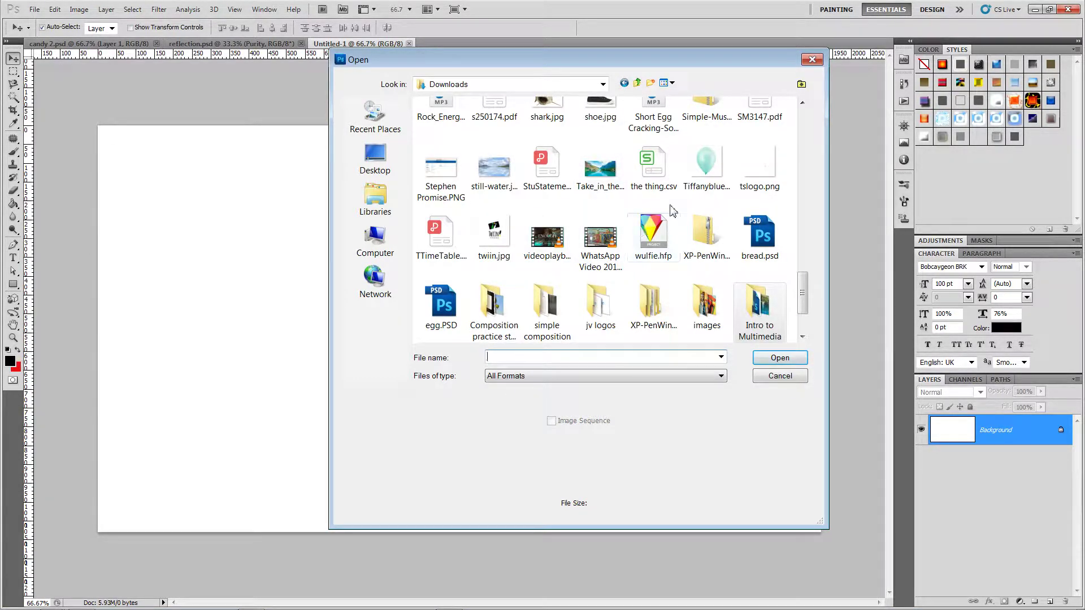
scroll(669, 216, down, 2)
scroll(669, 216, up, 10)
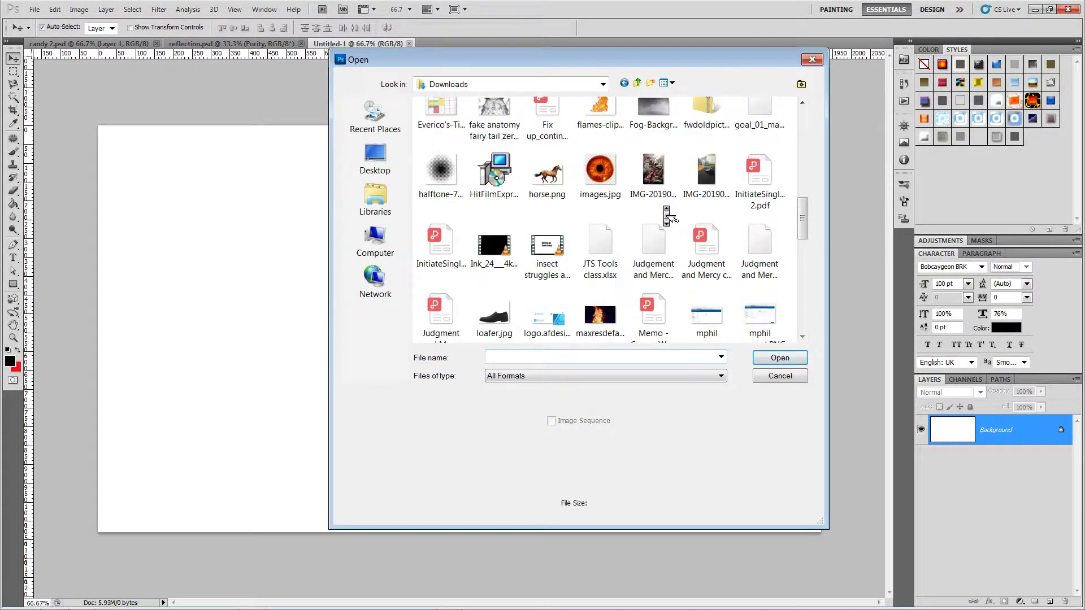
text(img)
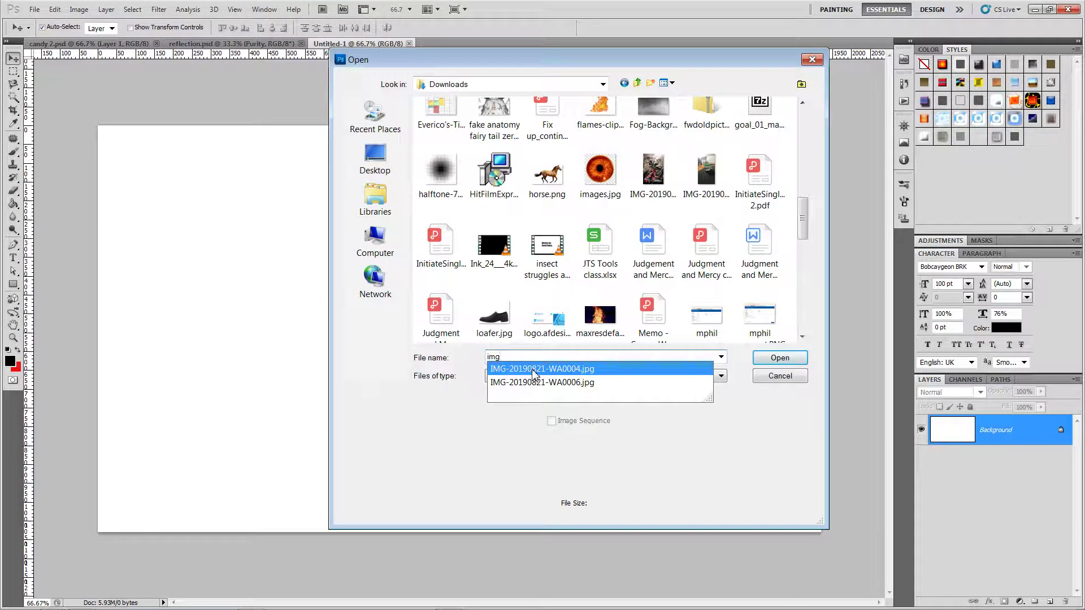
click(534, 369)
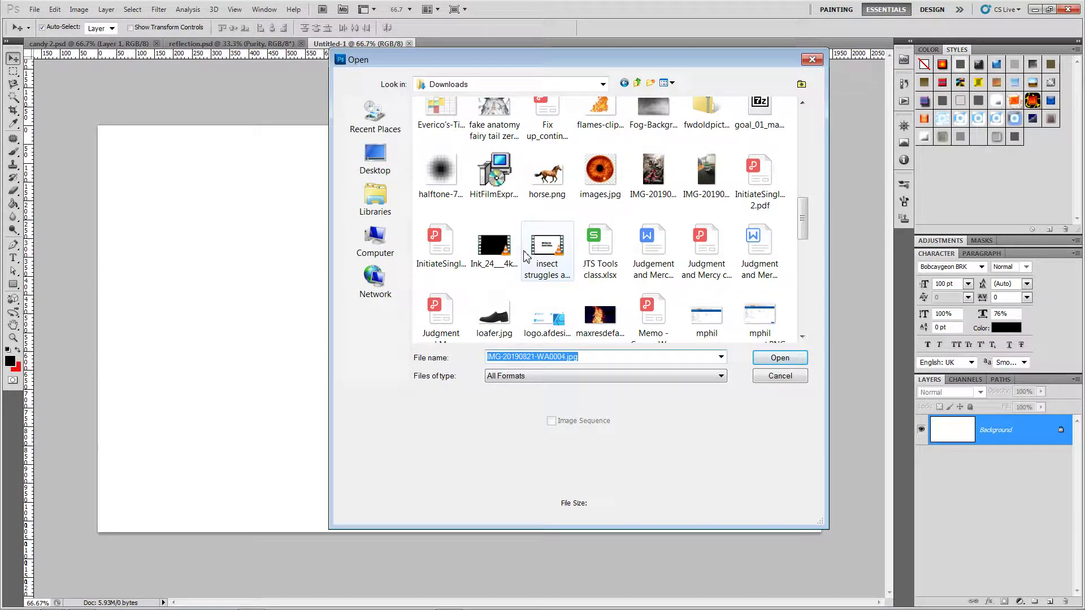
Step: Browse into the Intro to Multimedia folder in the Open dialog
scroll(531, 254, up, 3)
scroll(531, 255, down, 3)
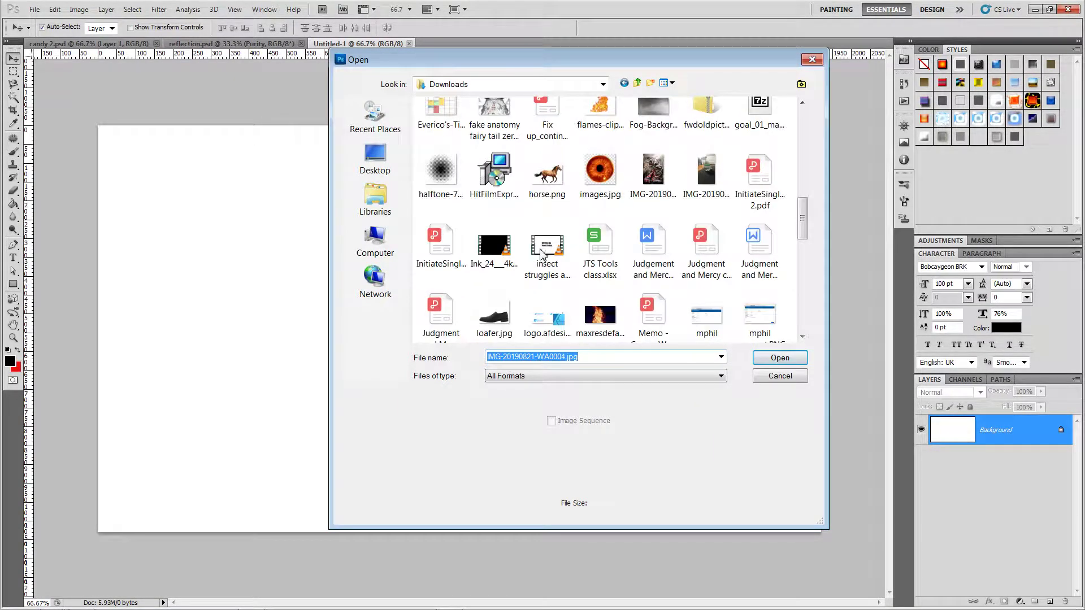
scroll(541, 254, down, 10)
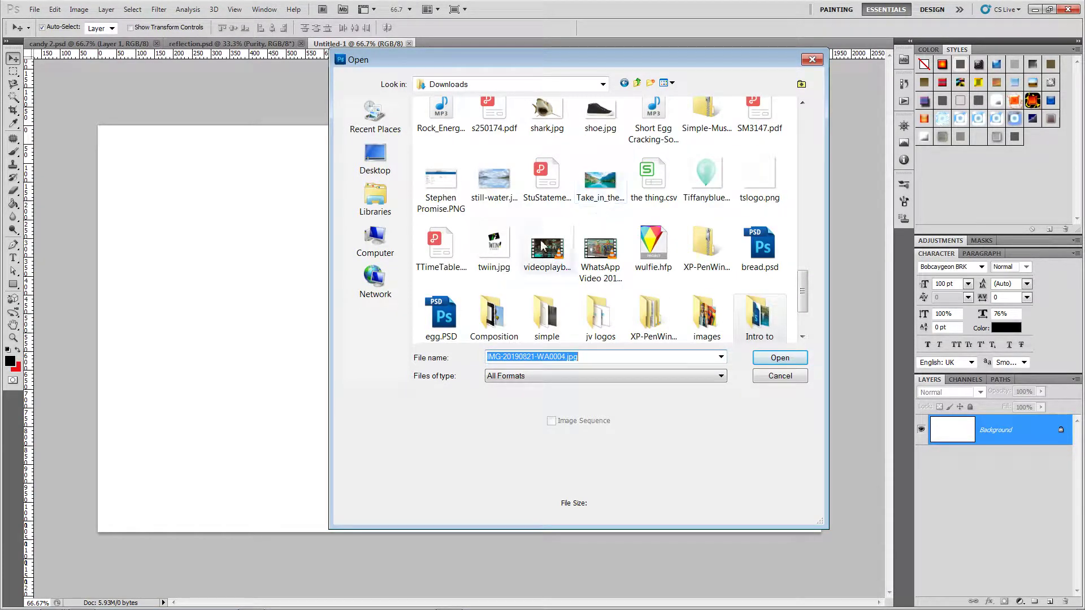
scroll(544, 251, down, 3)
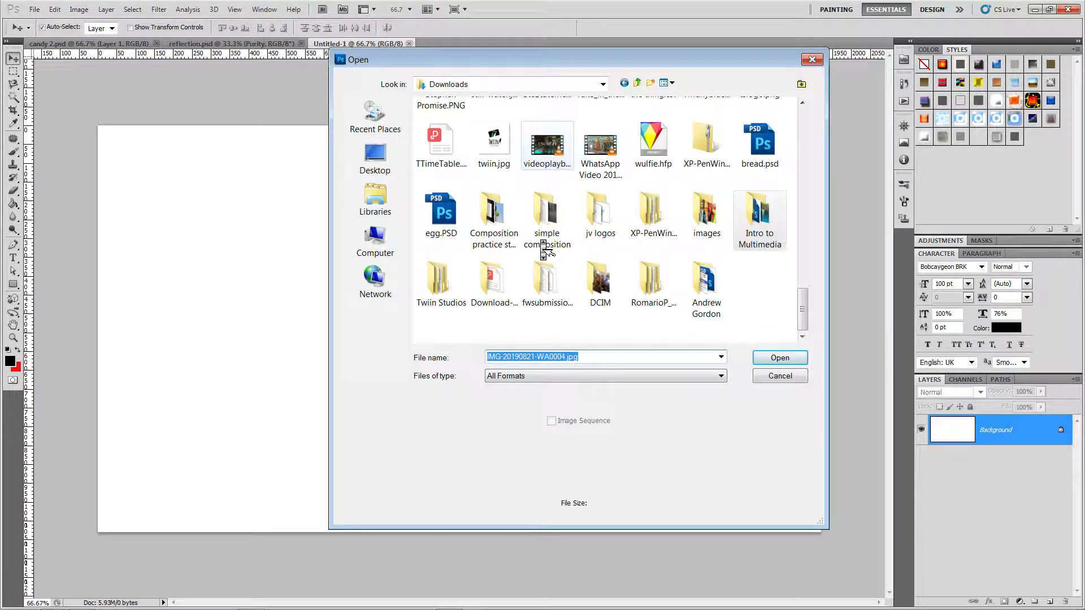
click(753, 232)
double_click(753, 232)
scroll(718, 231, down, 2)
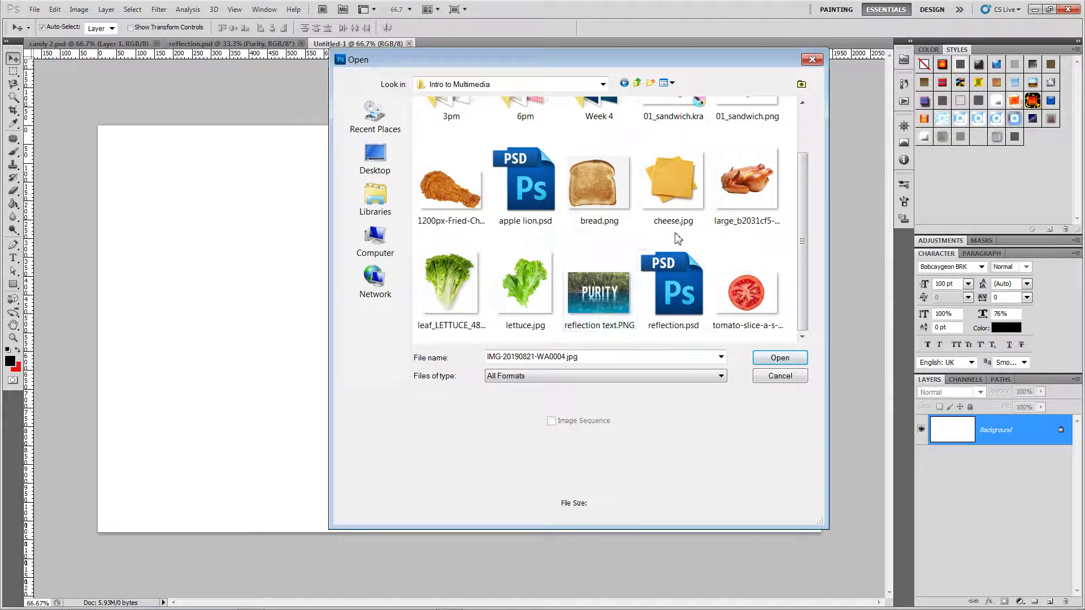
Step: Copy the forest lake photo from the Google Images preview in the browser
key(alt+Tab)
key(alt+Tab)
key(alt+shift+Tab)
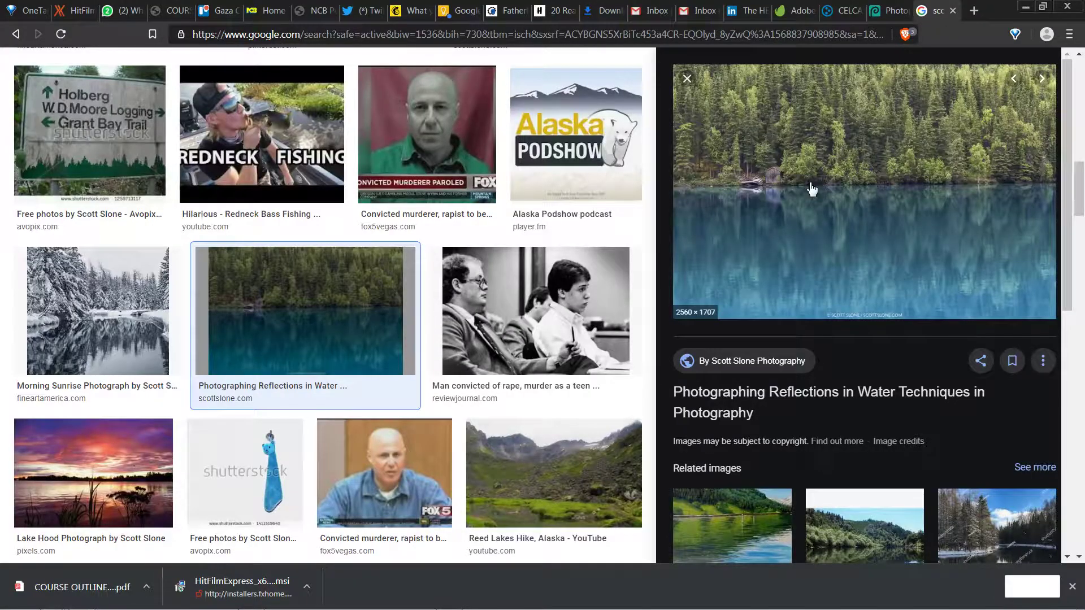
right_click(811, 189)
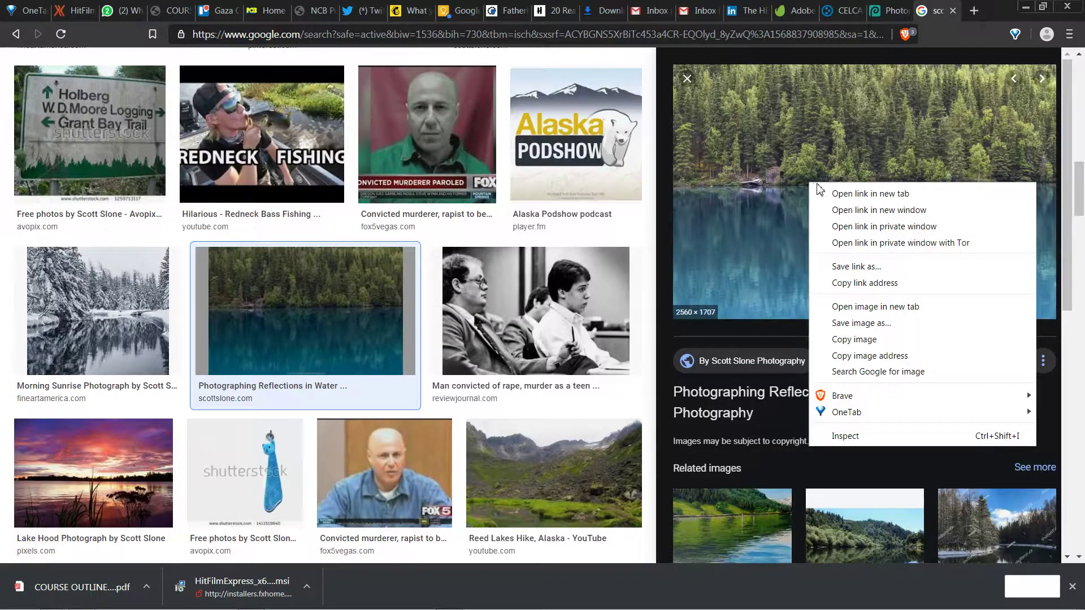
click(867, 340)
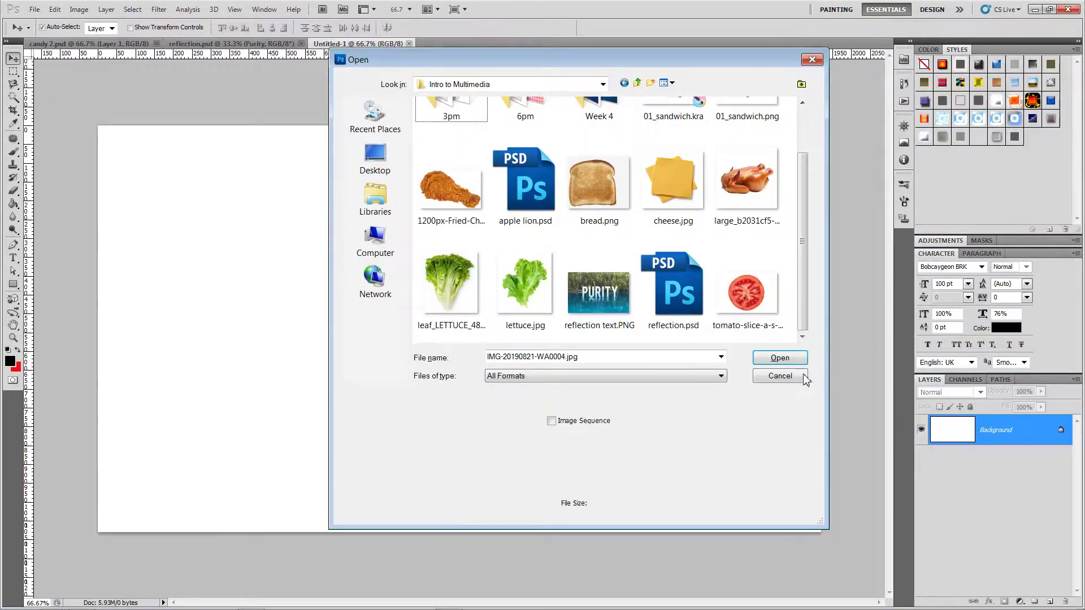
Step: Cancel the Open dialog, paste the forest lake photo as Layer 1, and shift it upward
click(793, 379)
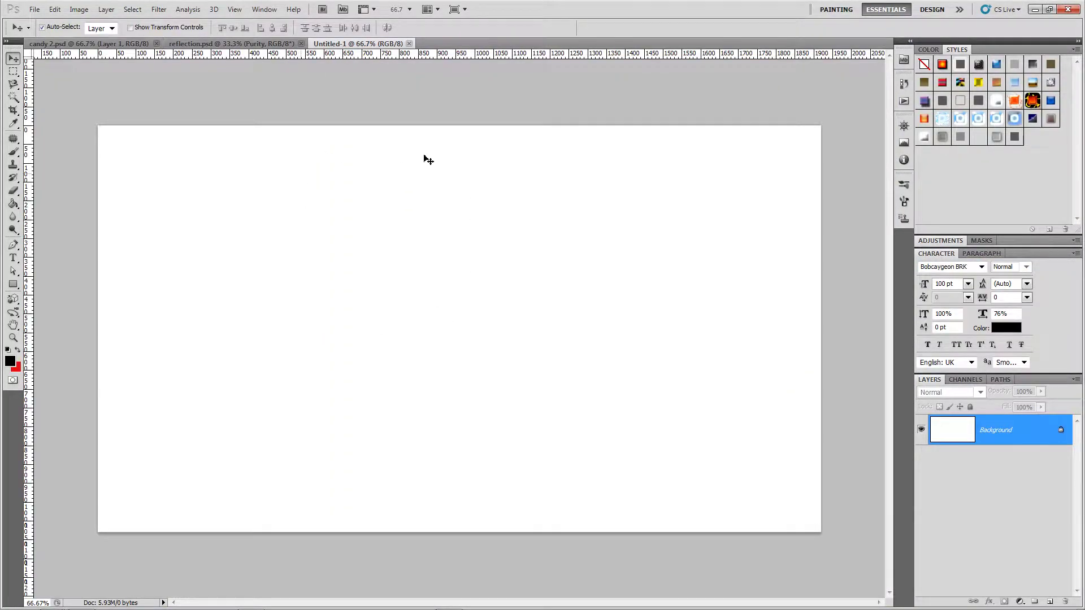
click(54, 10)
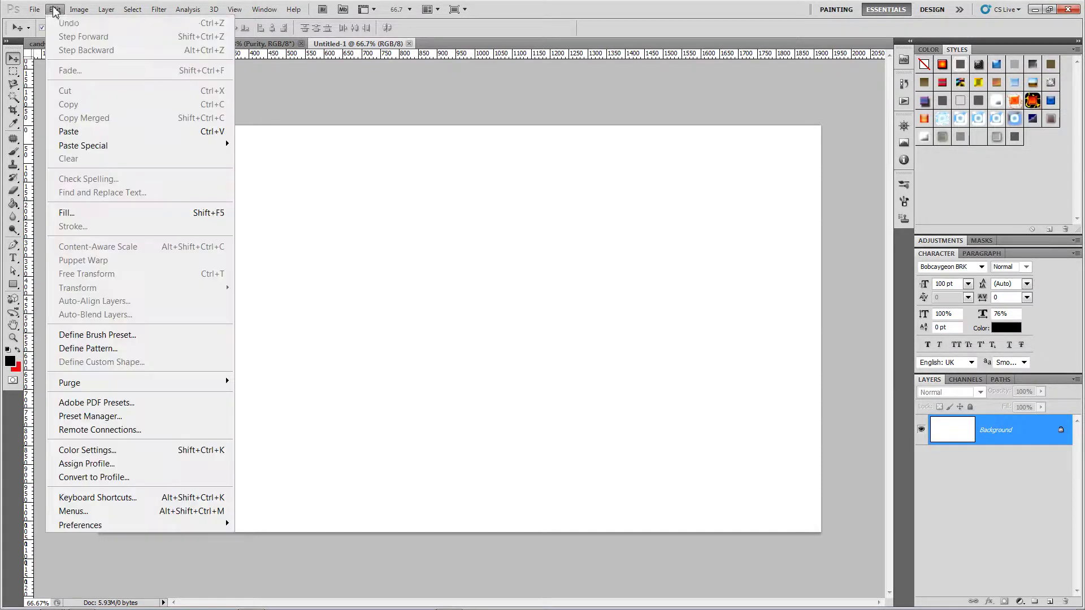
click(90, 132)
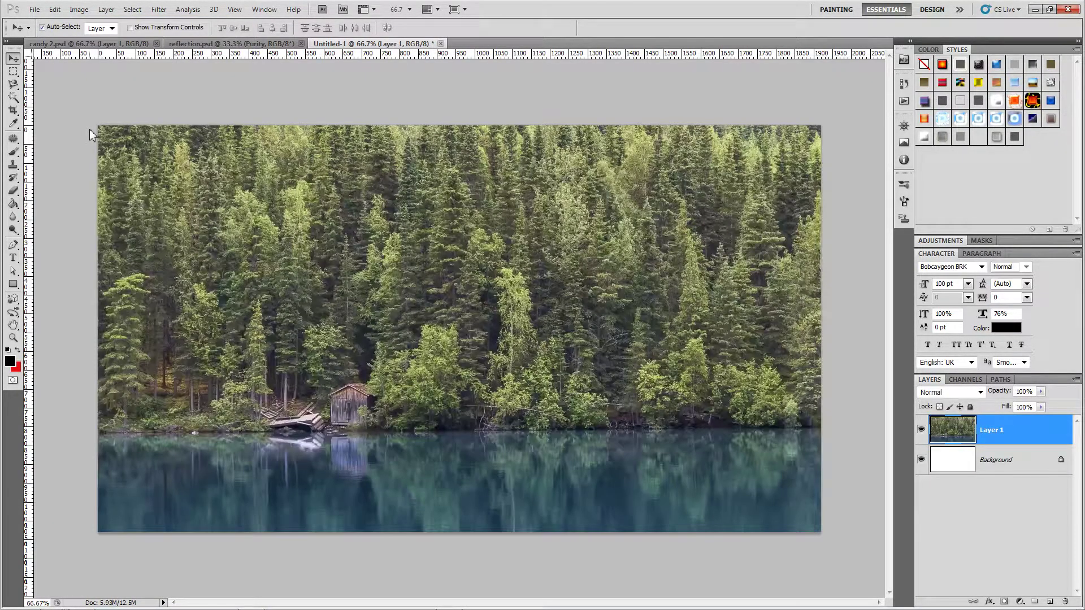
drag(480, 339, 526, 283)
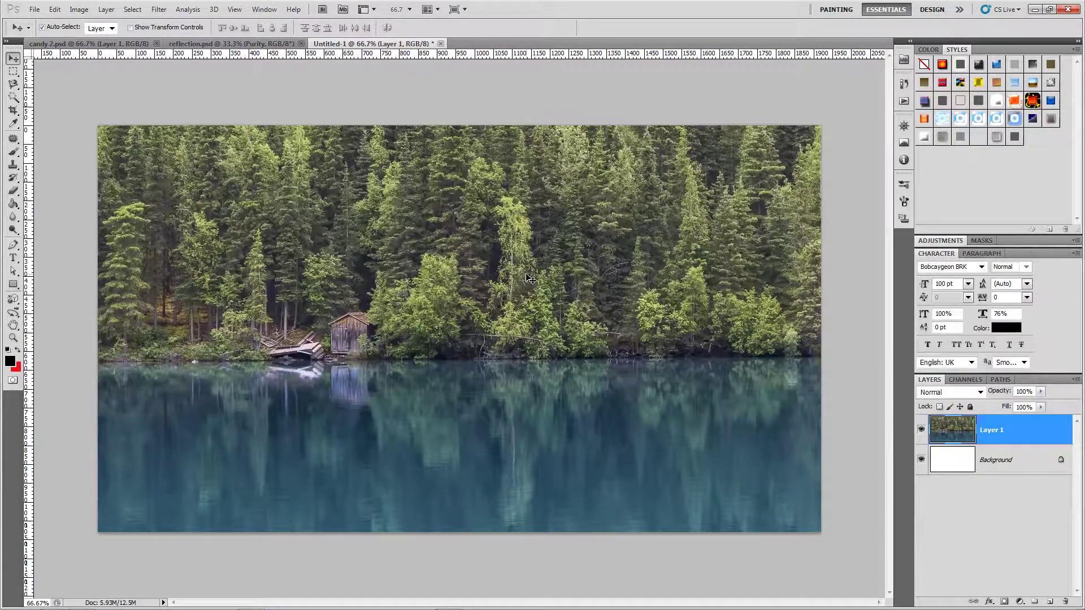
key(ctrl+t)
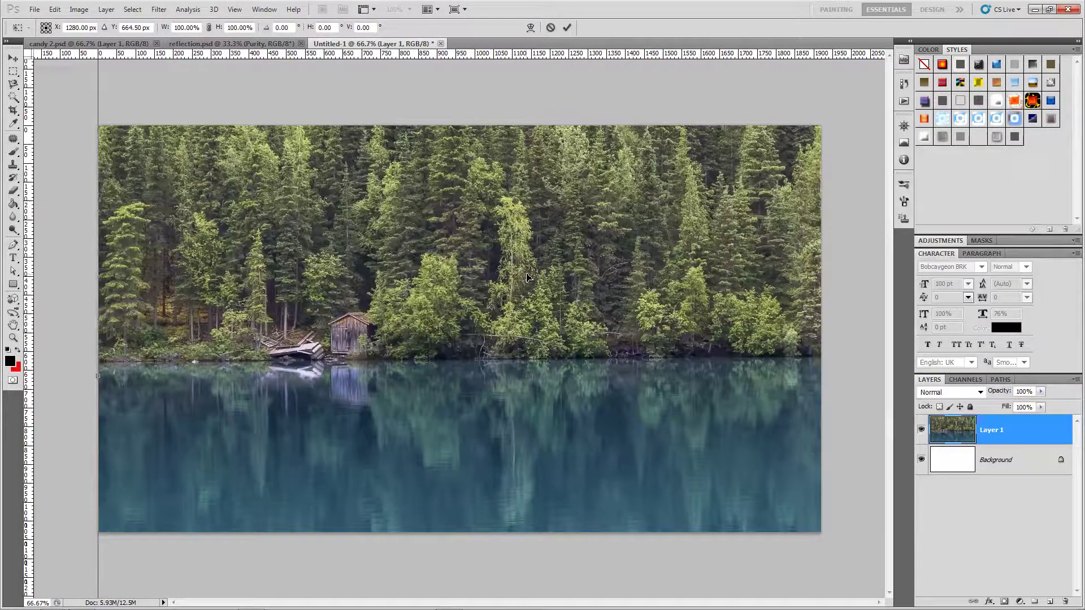
Step: Resize Layer 1's photo from its top-left and bottom-right corners, moved up and left
key(ctrl+minus)
key(ctrl+minus)
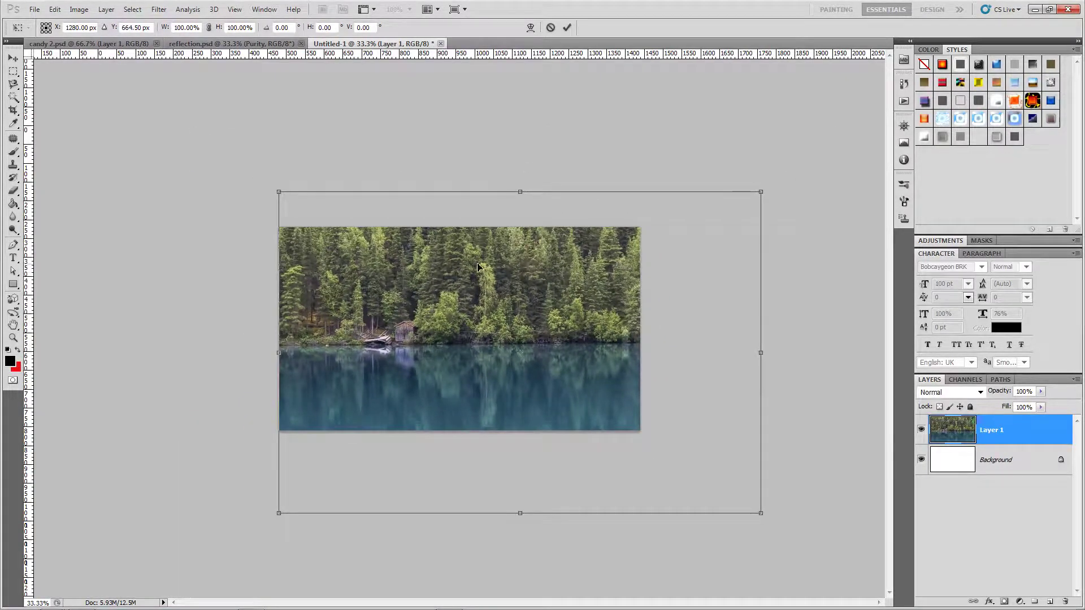
drag(500, 272, 453, 259)
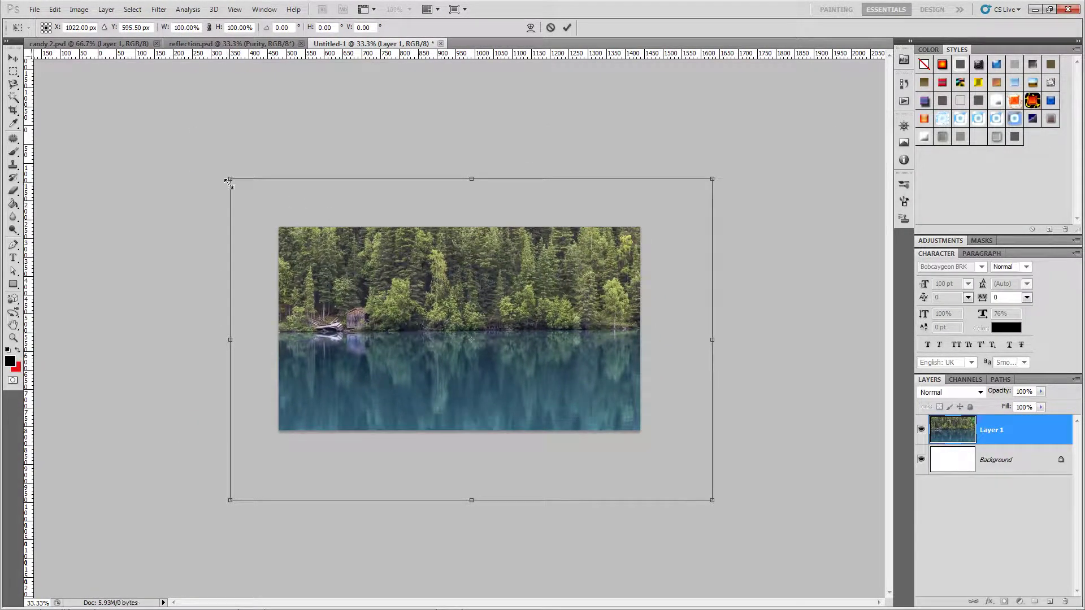
drag(230, 181, 278, 211)
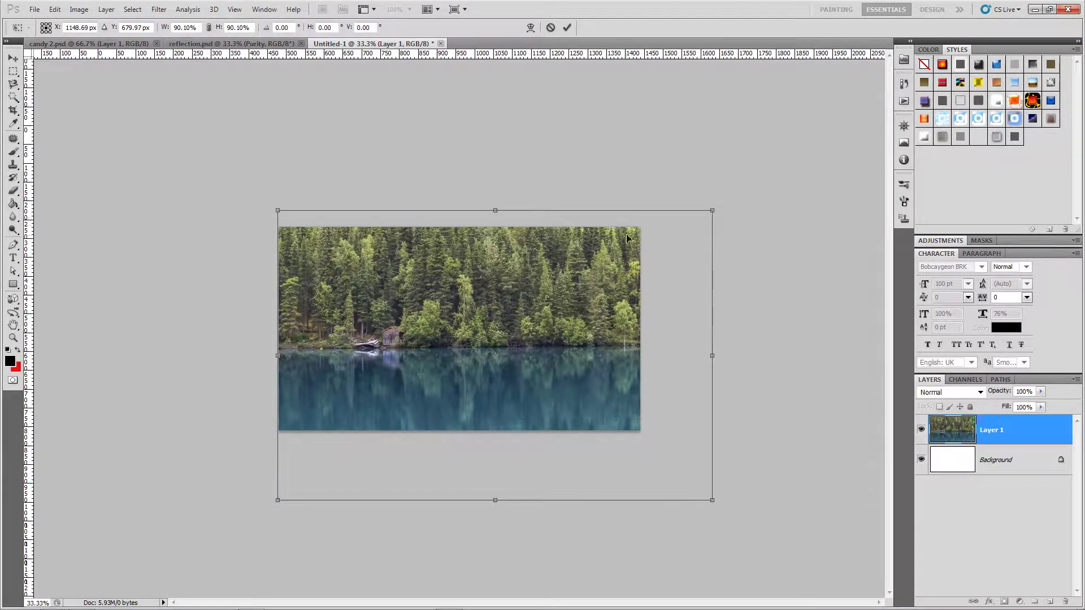
drag(712, 500, 650, 441)
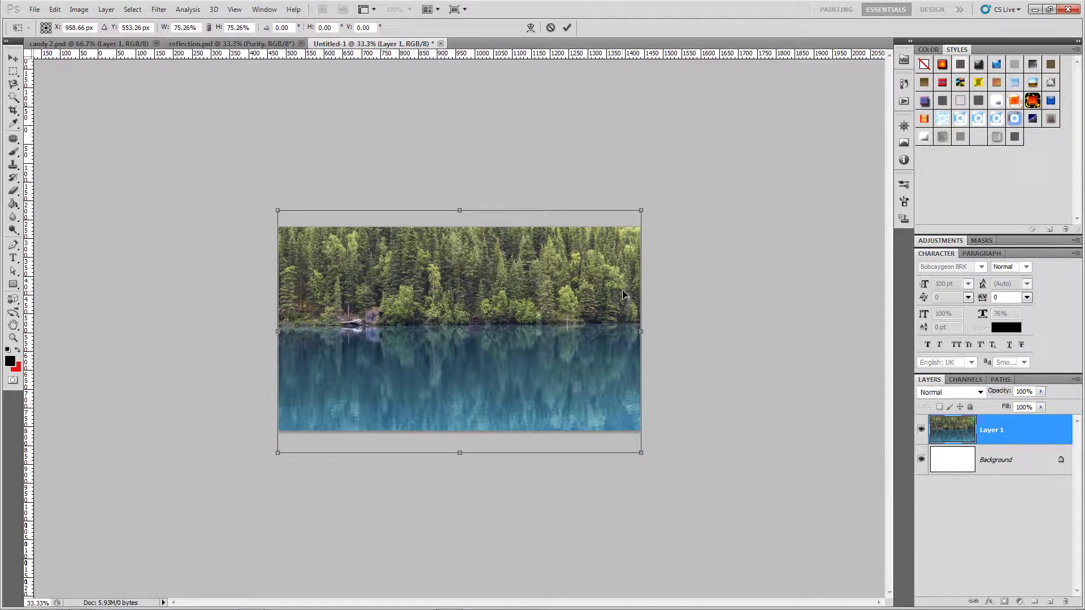
key(Return)
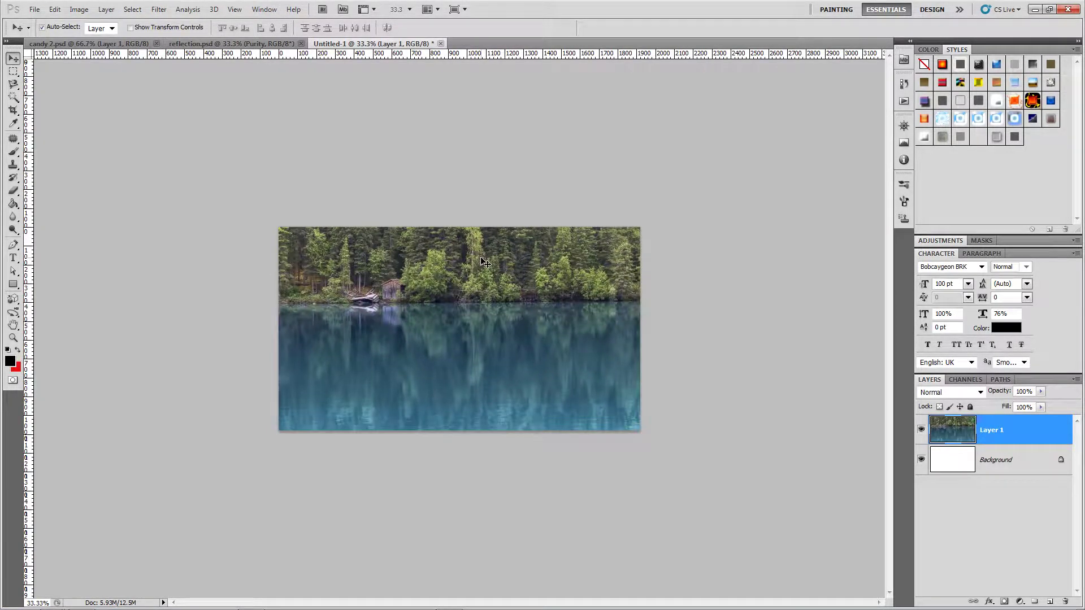
Step: Convert Layer 1 to a smart object and scale it to 75.18%, nudged left
right_click(1025, 442)
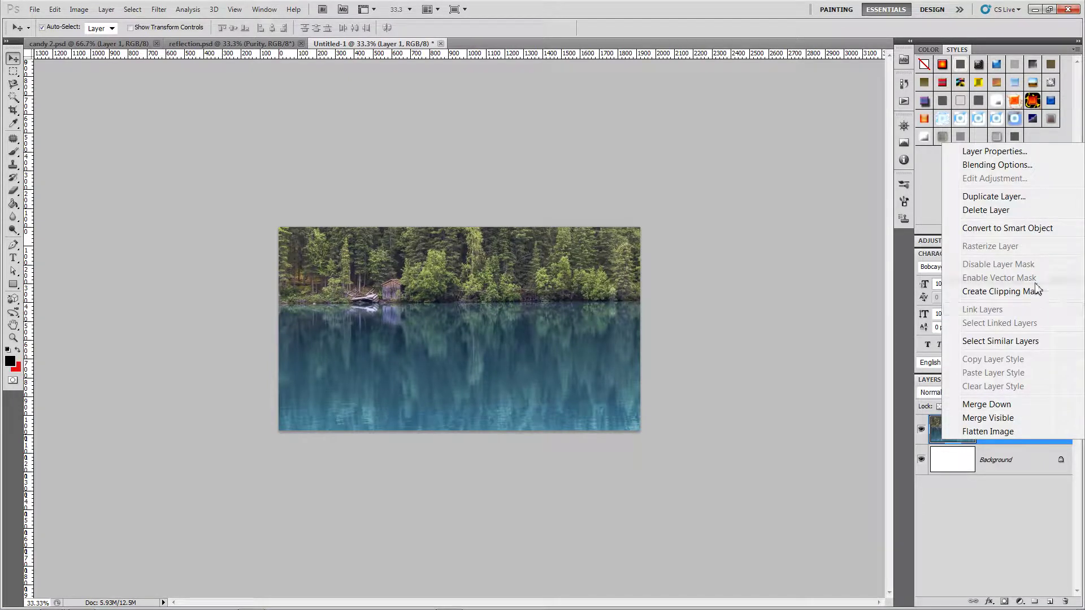
click(1034, 229)
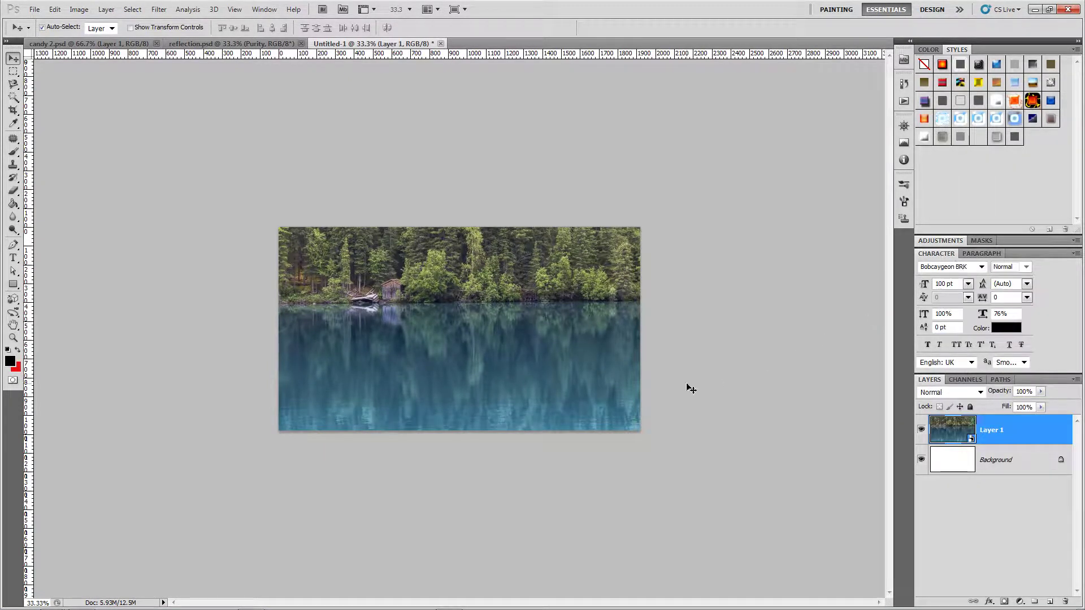
key(ctrl+t)
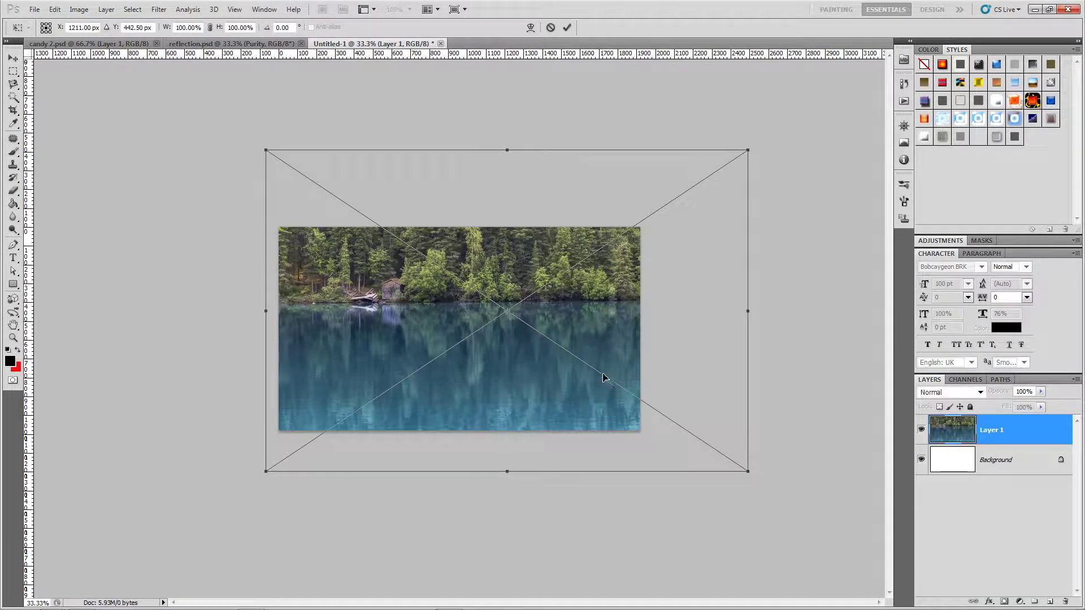
drag(591, 358, 553, 380)
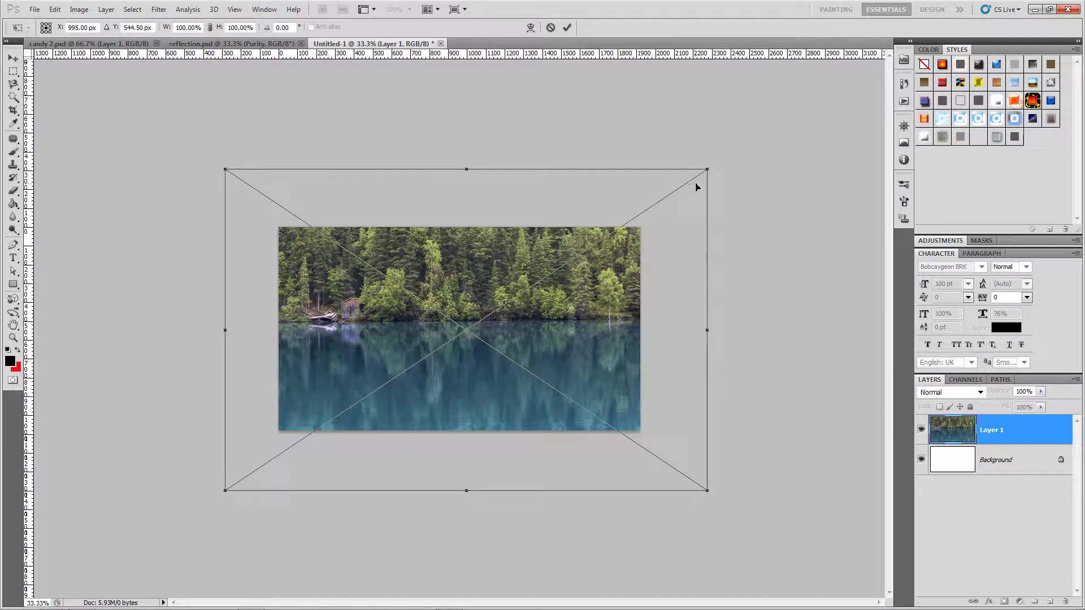
drag(706, 172, 660, 211)
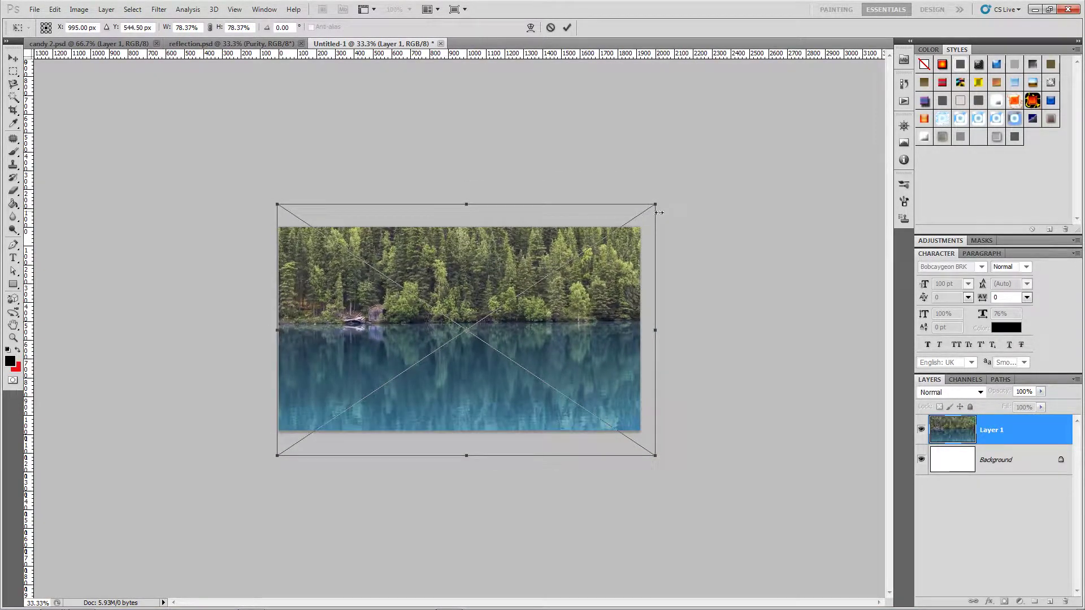
key(Left)
key(Left)
key(Left)
key(Left)
key(Left)
key(Left)
key(Left)
key(Left)
key(Left)
key(Left)
key(Left)
key(Left)
key(Left)
key(Left)
key(Left)
key(Left)
key(Left)
key(Left)
key(Left)
key(Left)
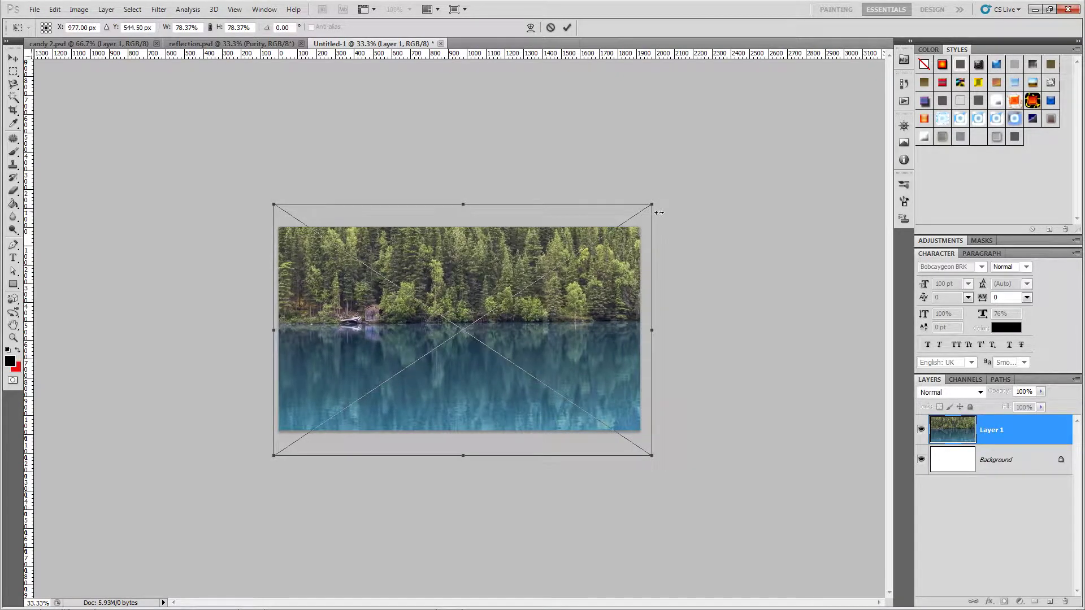
key(Left)
key(Left)
key(Left)
key(Left)
key(Left)
key(Left)
key(Left)
key(Left)
key(Left)
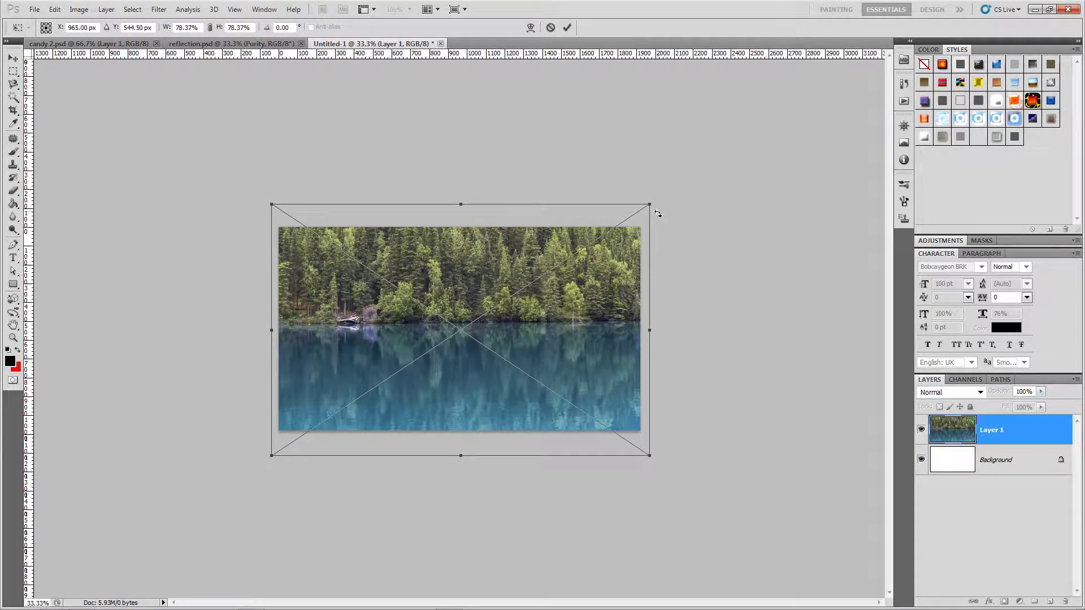
drag(651, 207, 645, 213)
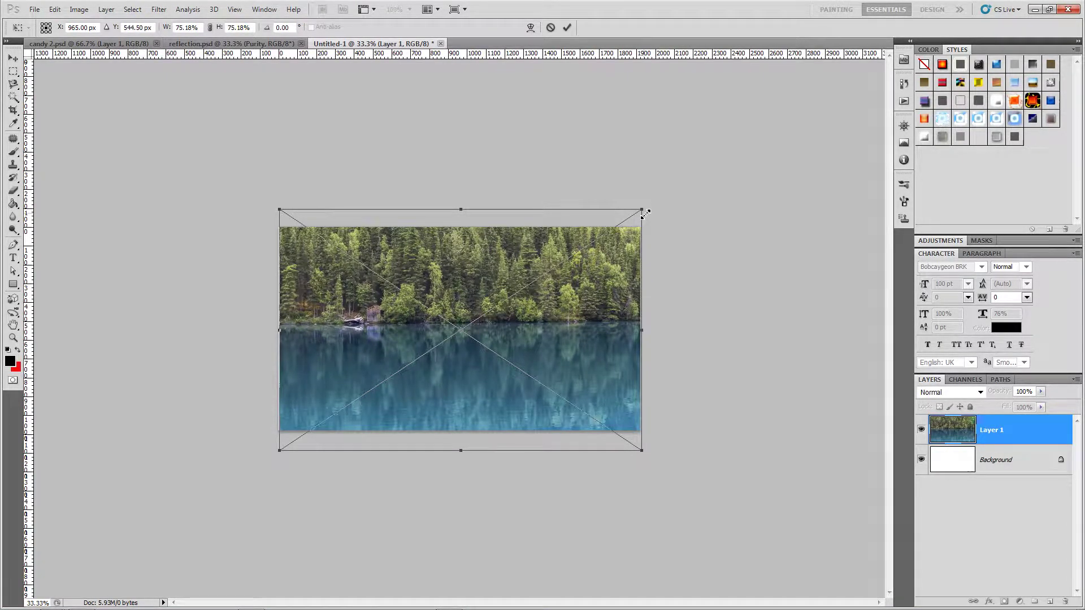
click(567, 28)
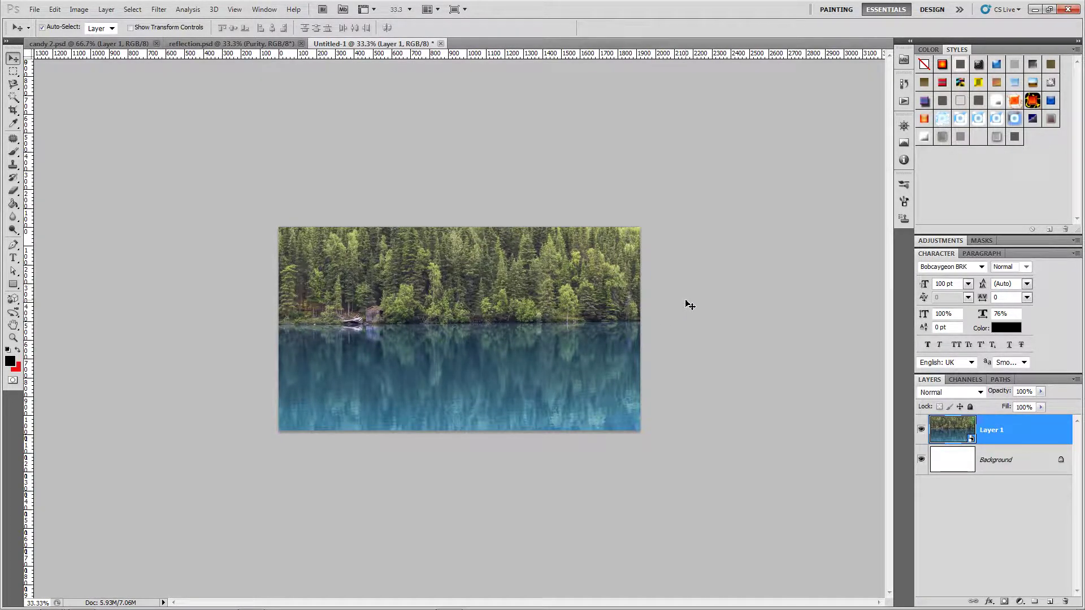
click(248, 45)
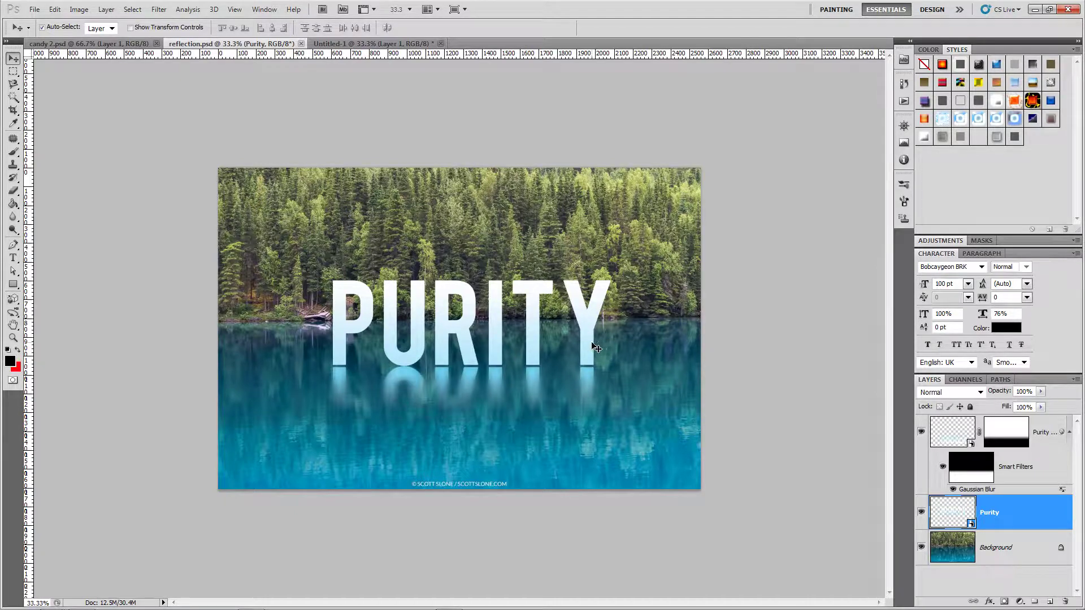
click(387, 43)
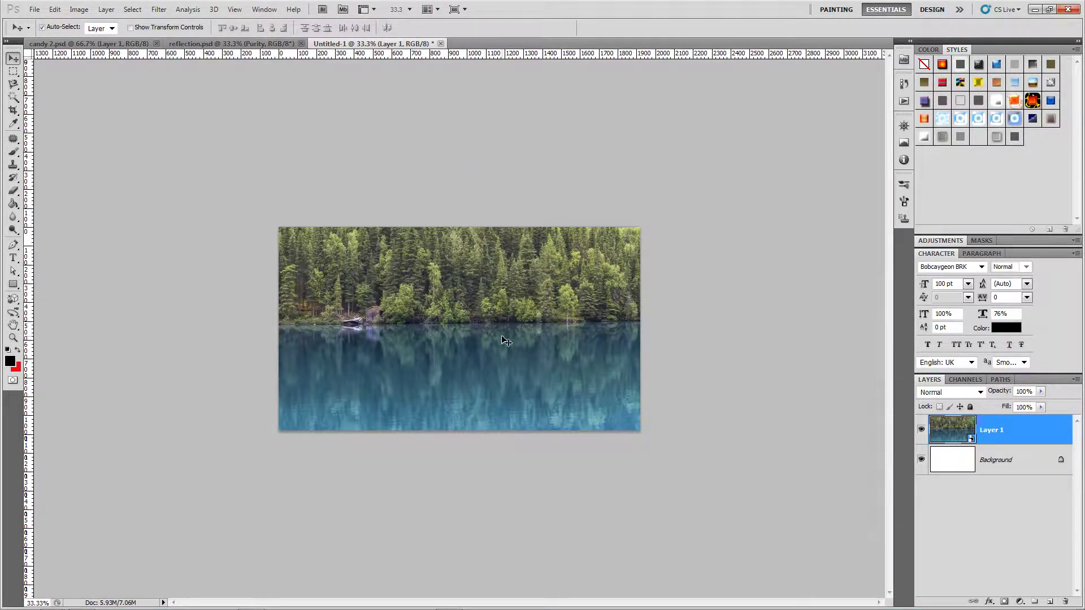
click(267, 45)
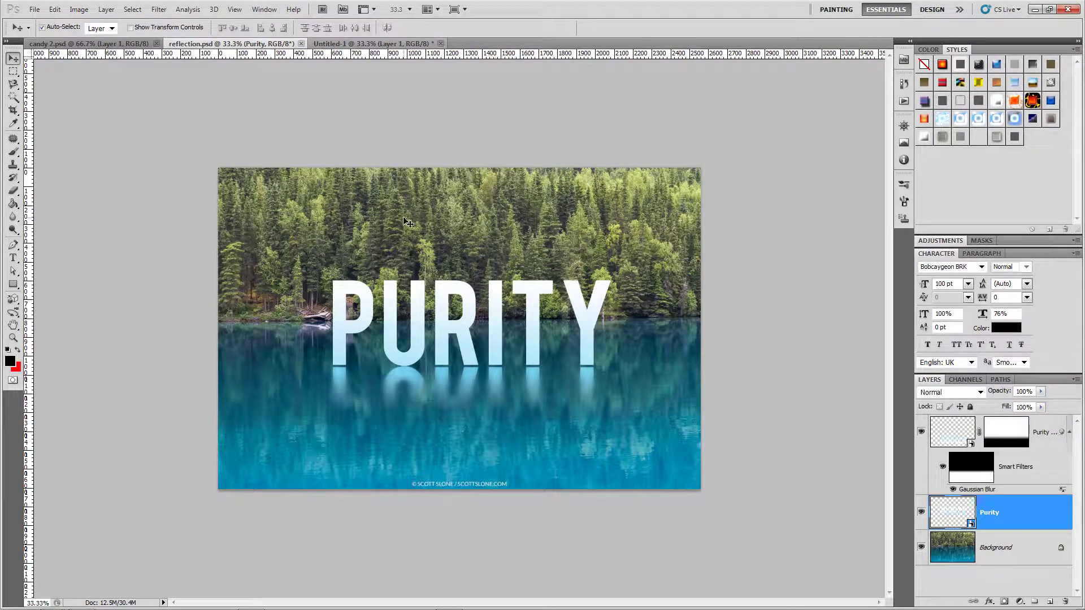
click(373, 45)
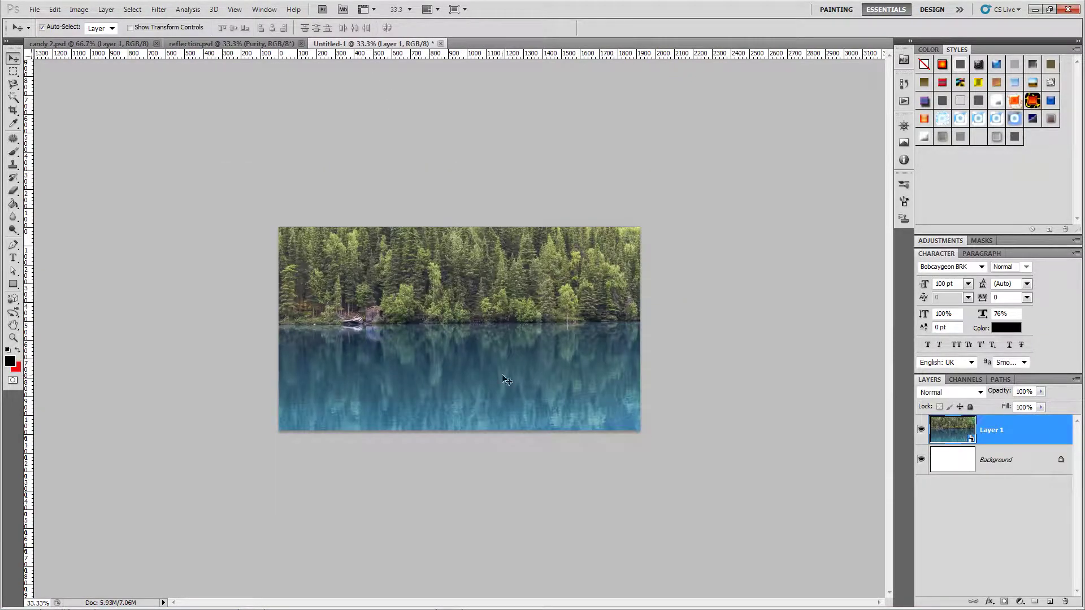
key(ctrl+plus)
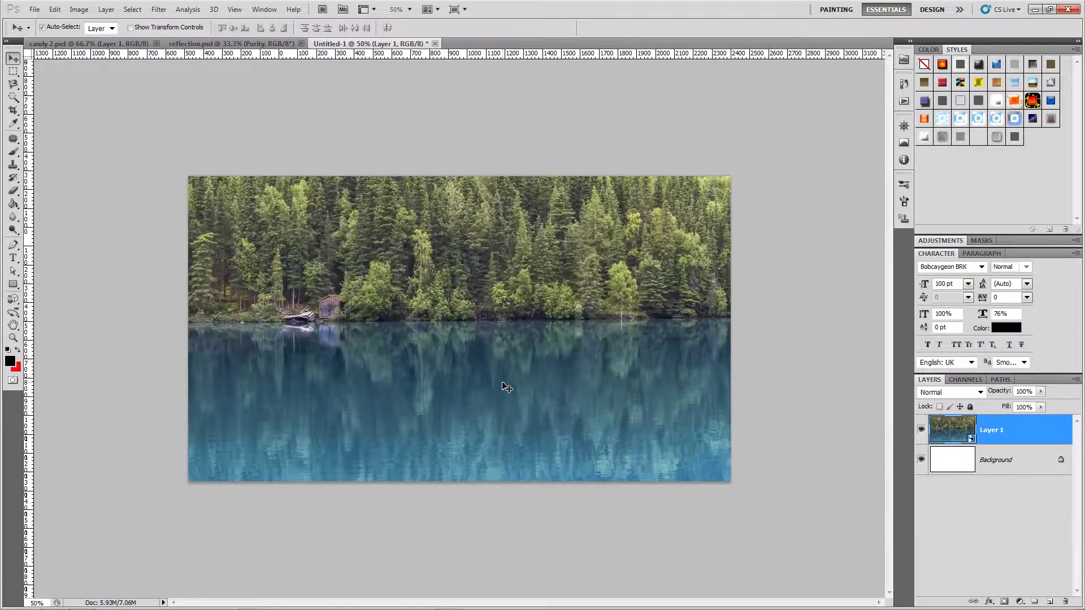
key(ctrl+plus)
key(ctrl+minus)
Step: Set the Type tool to the Bebas font with white (ffffff) text colour
click(13, 259)
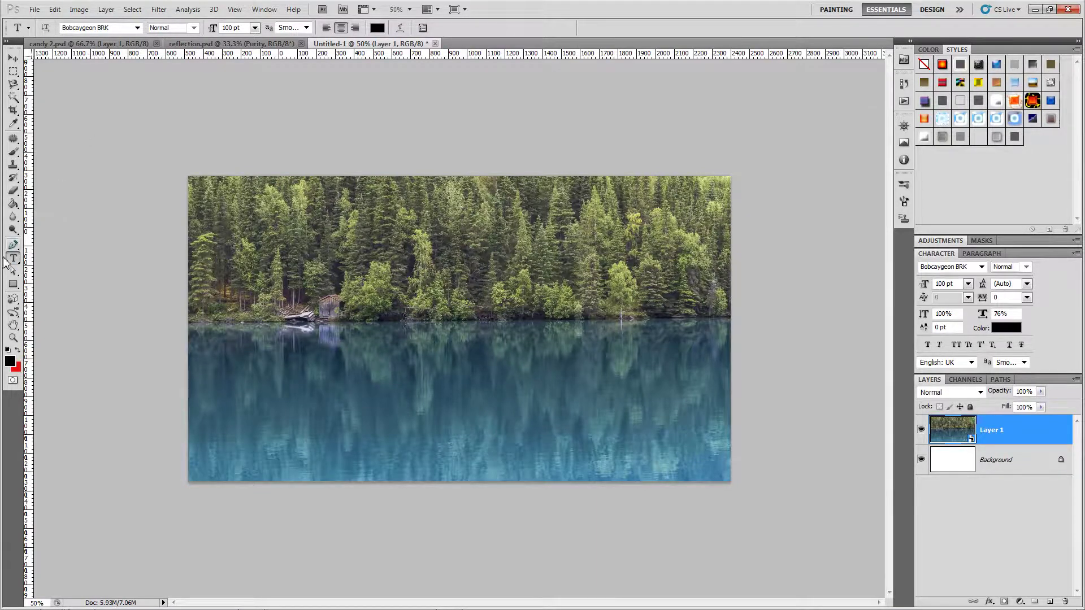
click(137, 28)
scroll(256, 90, up, 10)
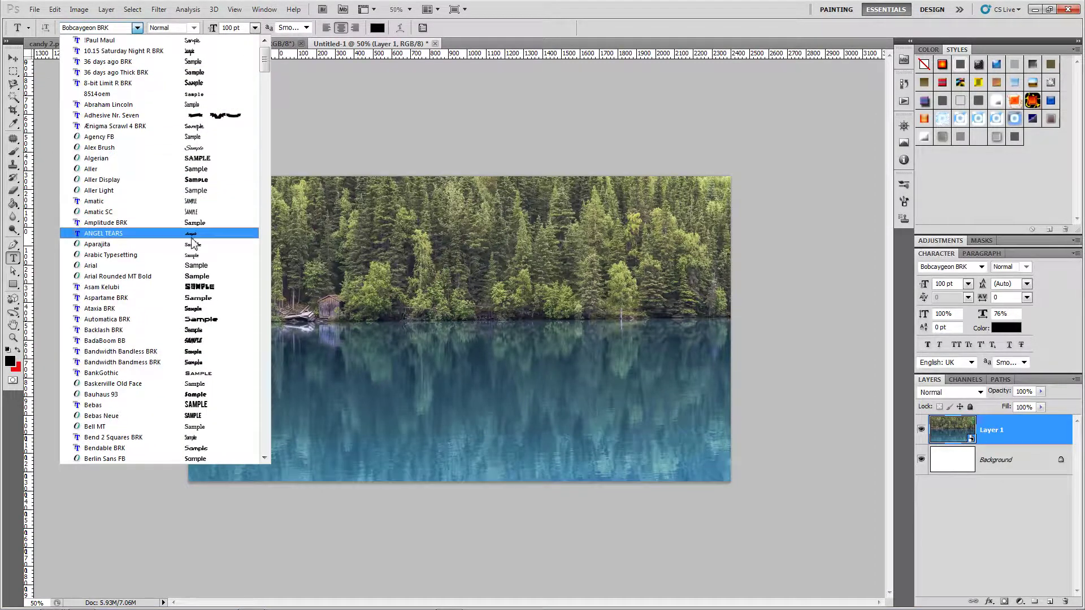
scroll(192, 288, down, 5)
scroll(191, 291, down, 15)
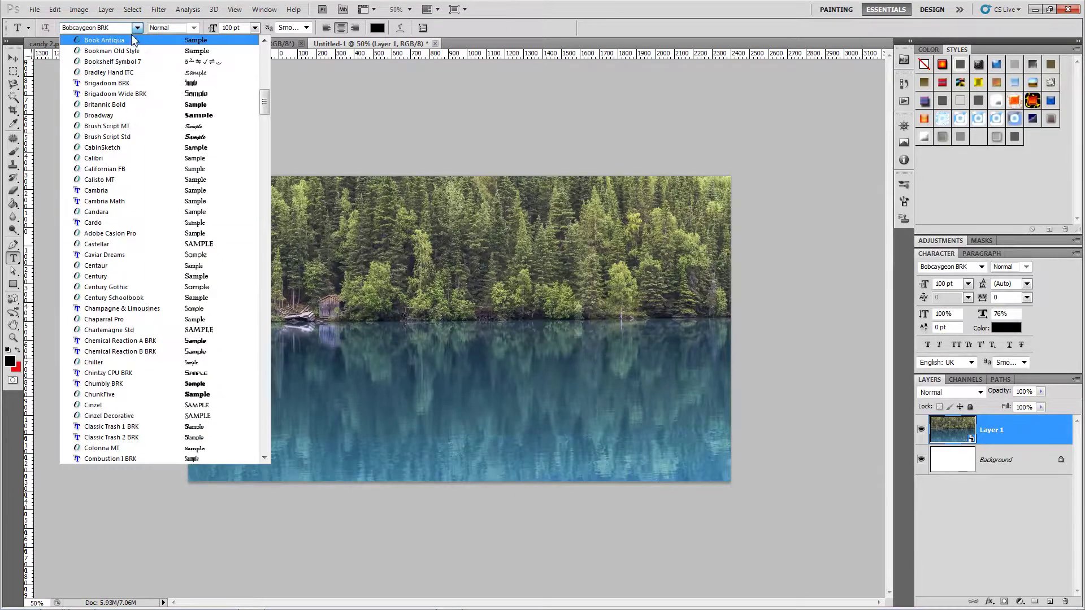
click(115, 28)
text(Bebas)
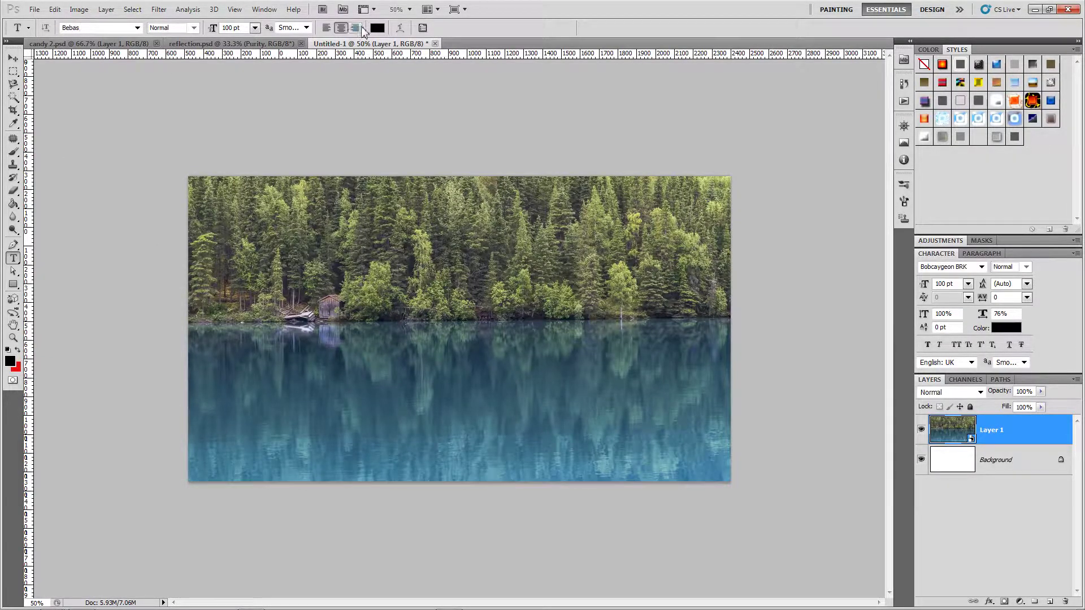
click(377, 28)
drag(799, 275, 698, 224)
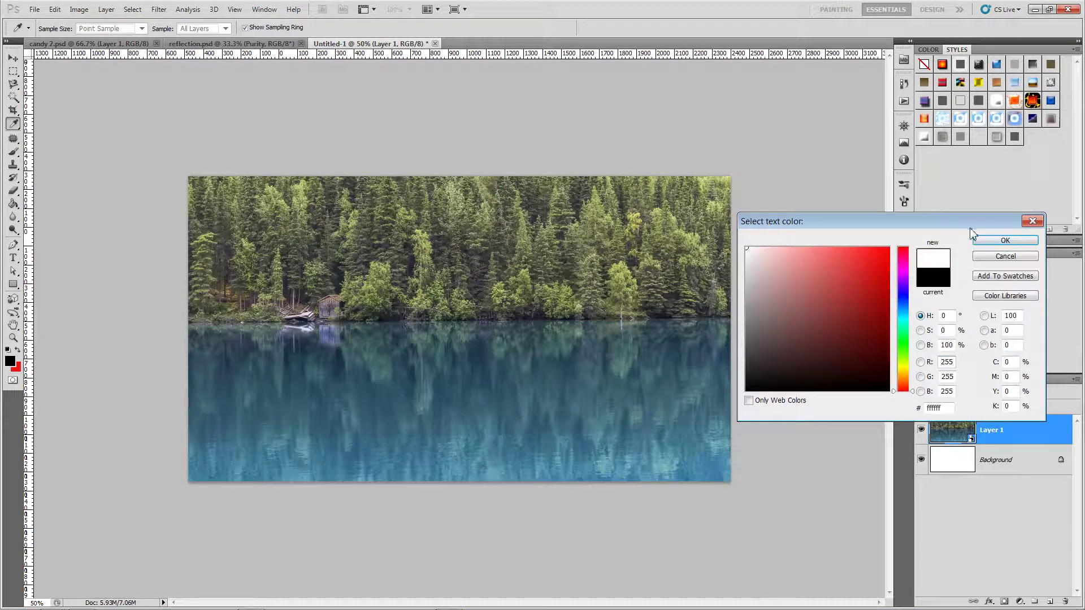
click(1005, 241)
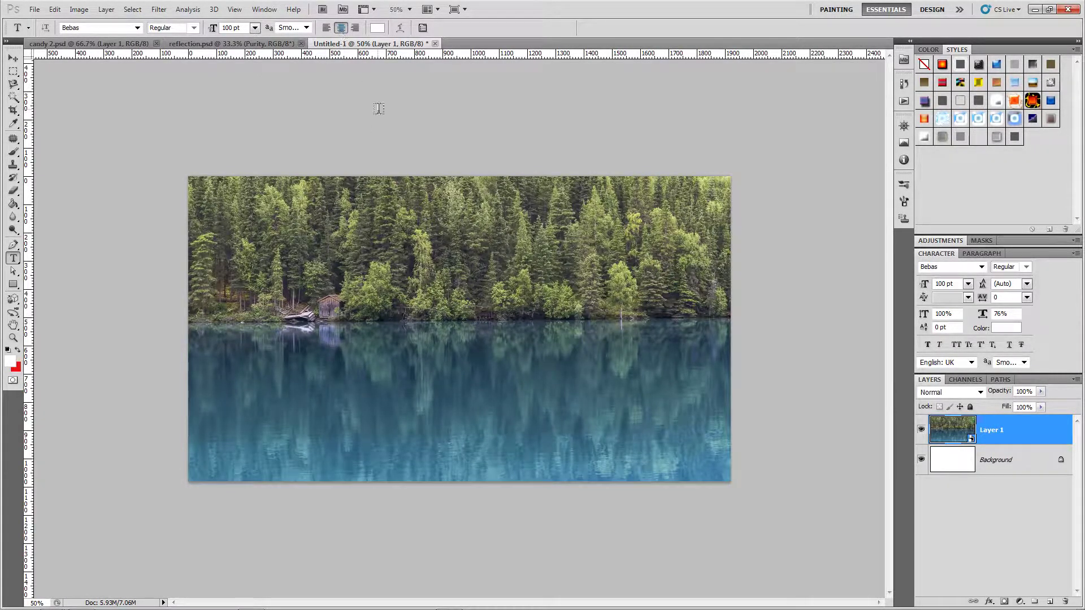
Step: Type the word REFLECT on the photo and move it up over the shoreline
click(452, 375)
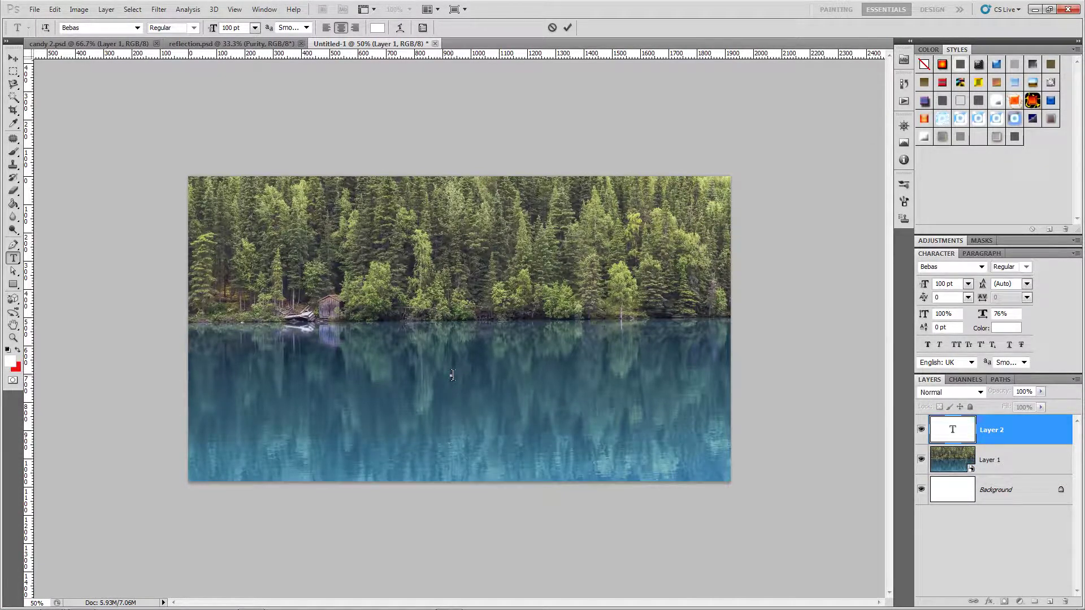
text(R)
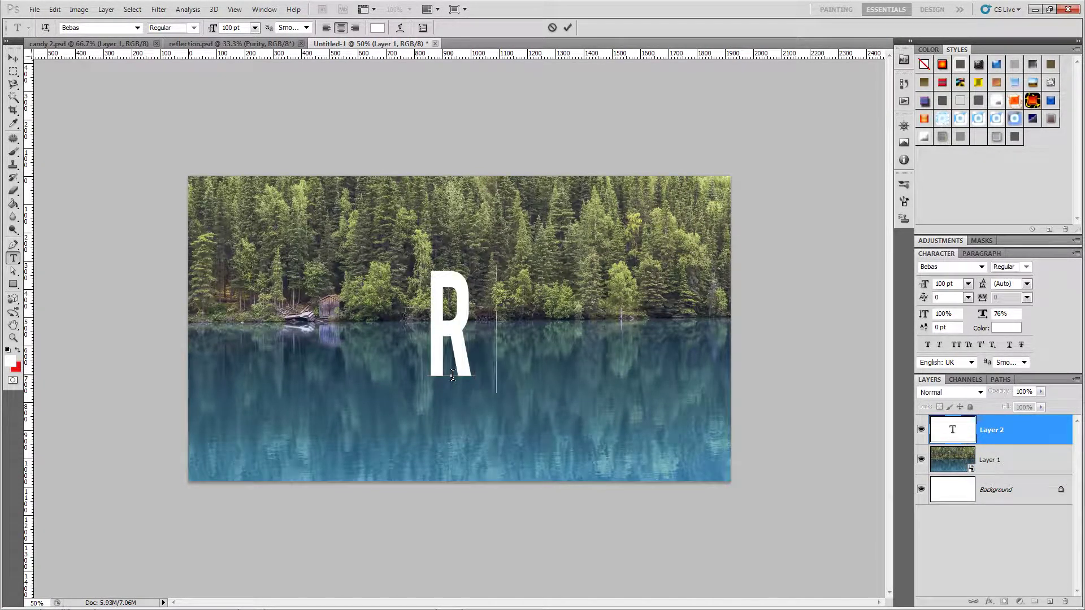
text(EFLECT)
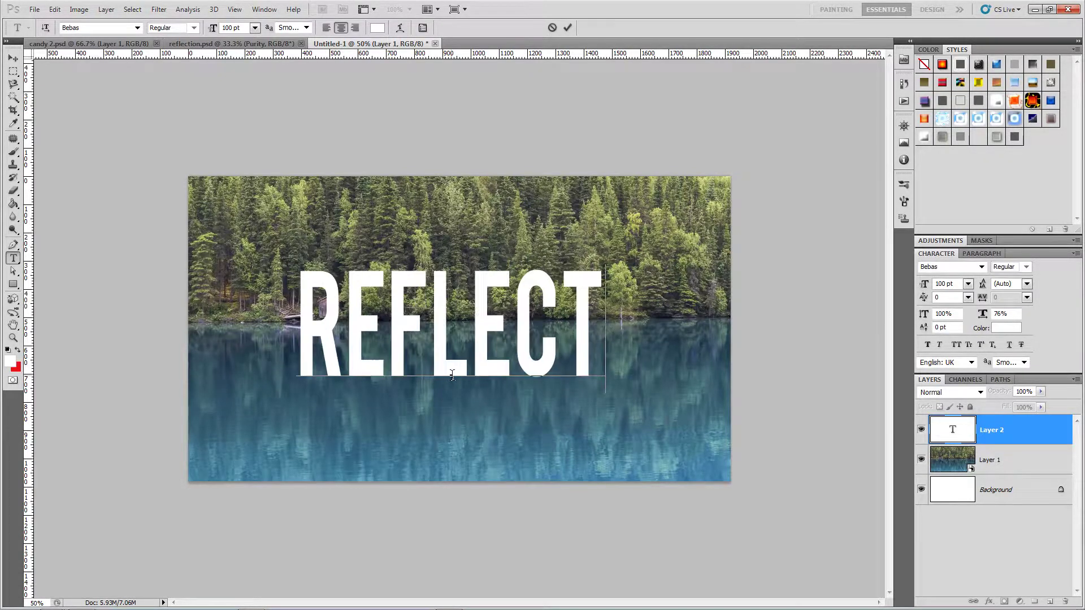
click(568, 28)
key(v)
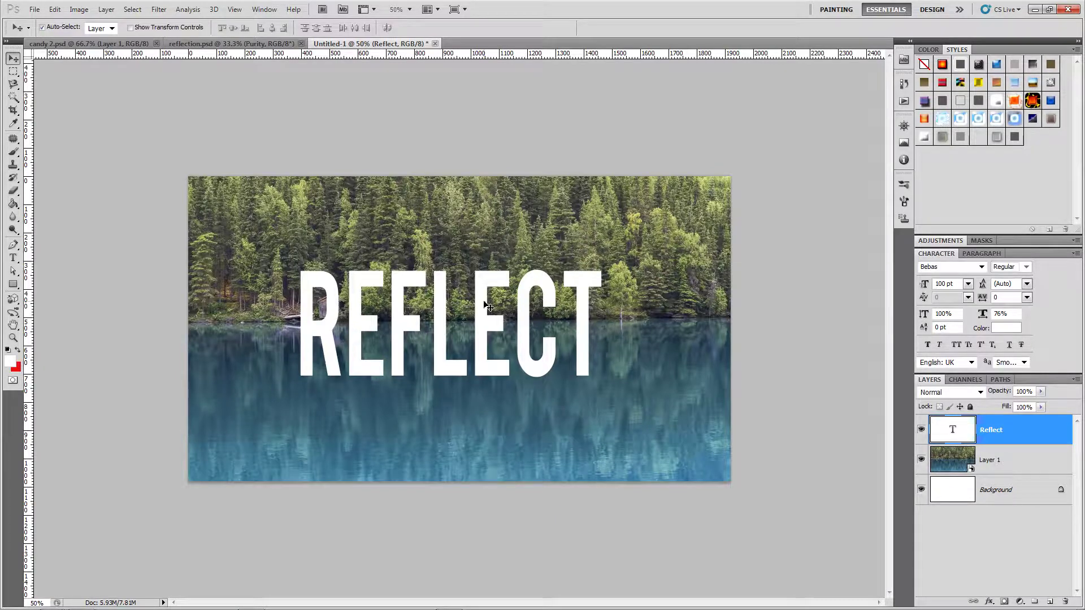
drag(486, 309, 492, 299)
Step: Select the REFLECT text and show the Character panel
key(t)
double_click(493, 294)
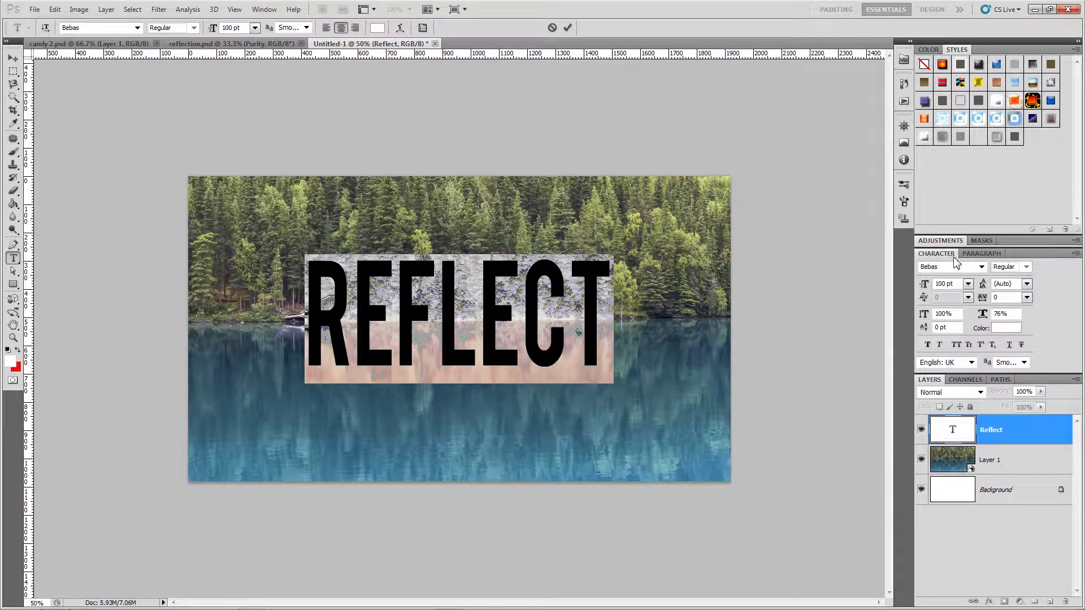
click(264, 9)
click(280, 177)
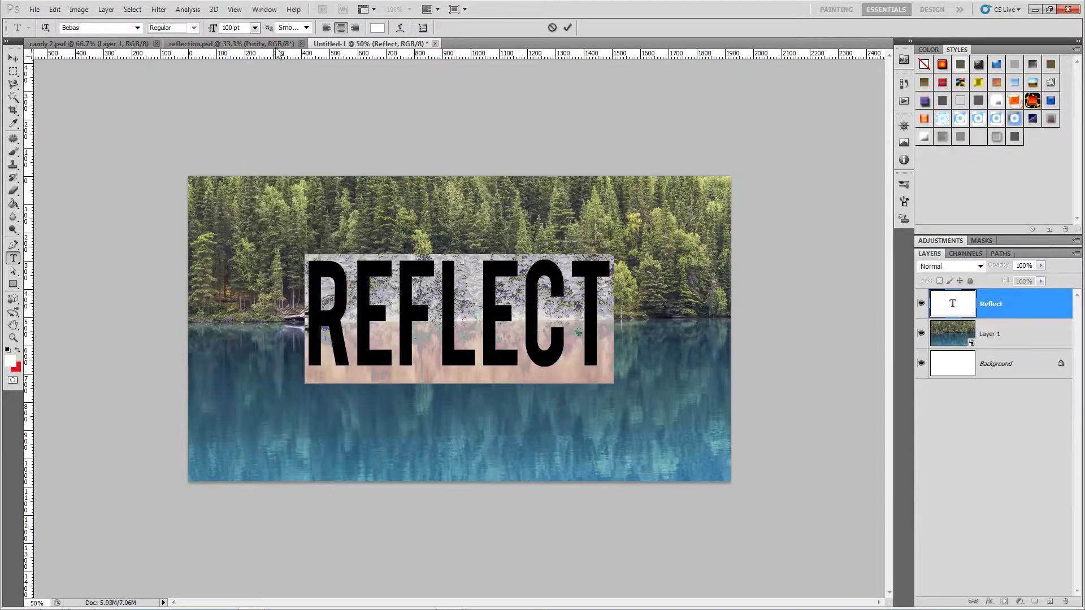
click(264, 9)
click(286, 173)
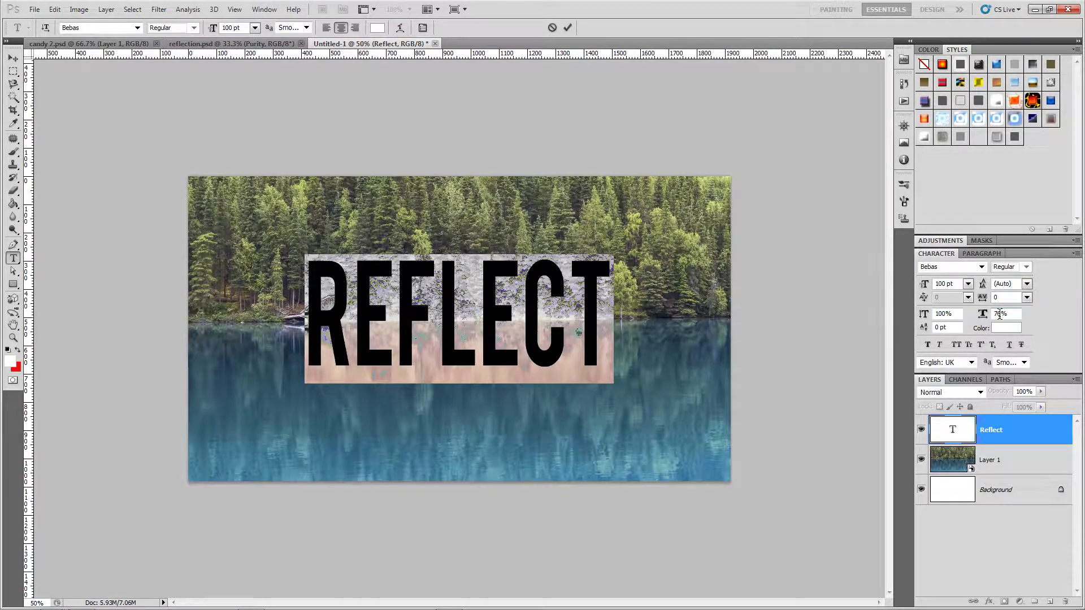
Step: Set REFLECT to 100% vertical scale and 72 pt, then nudge it up slightly
click(1005, 314)
text(100)
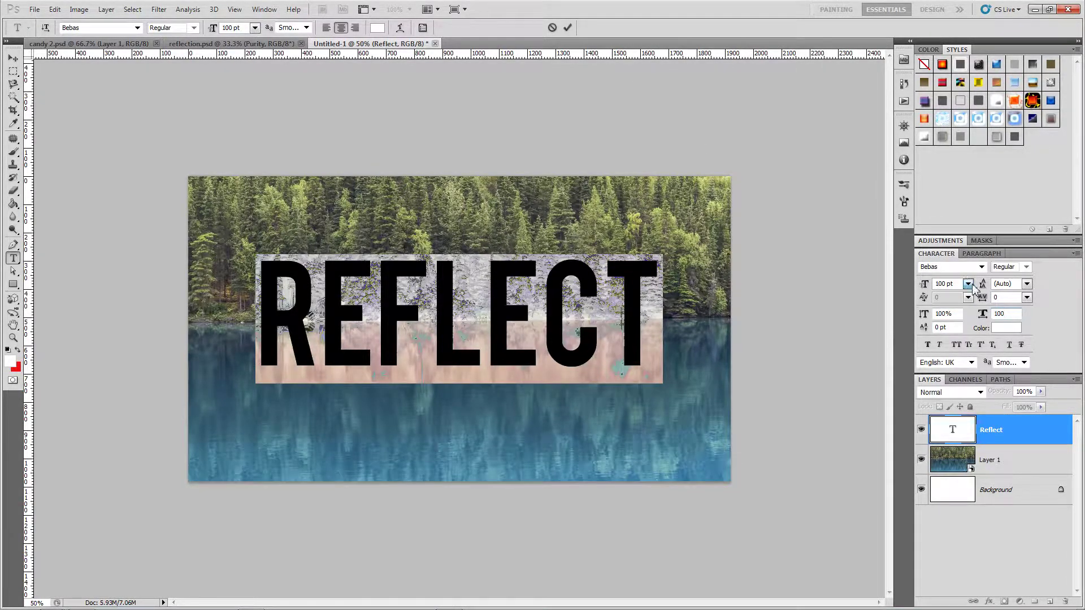
click(968, 285)
click(968, 498)
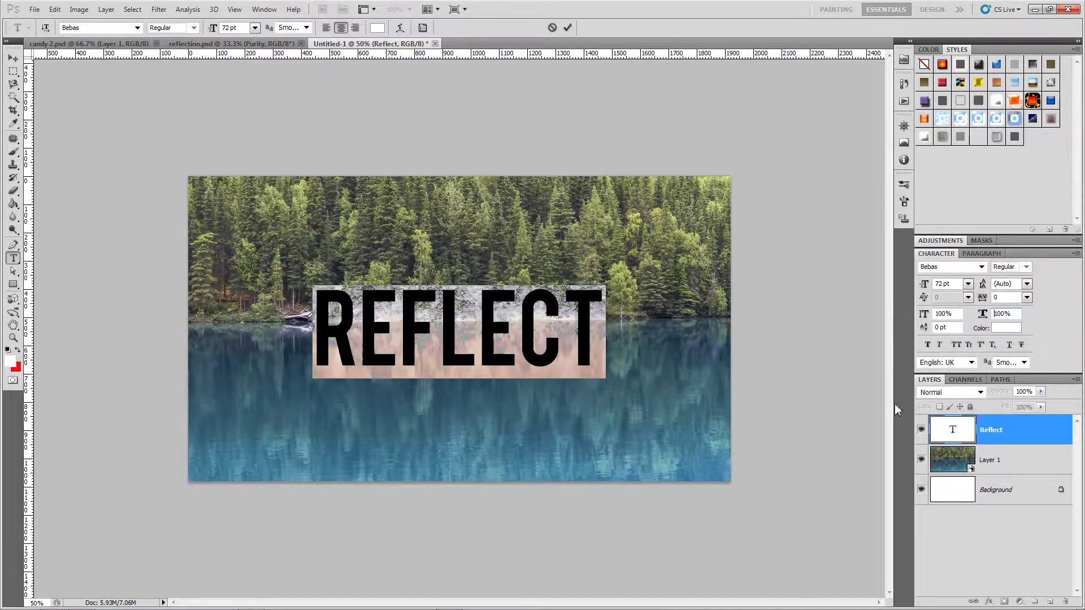
click(568, 27)
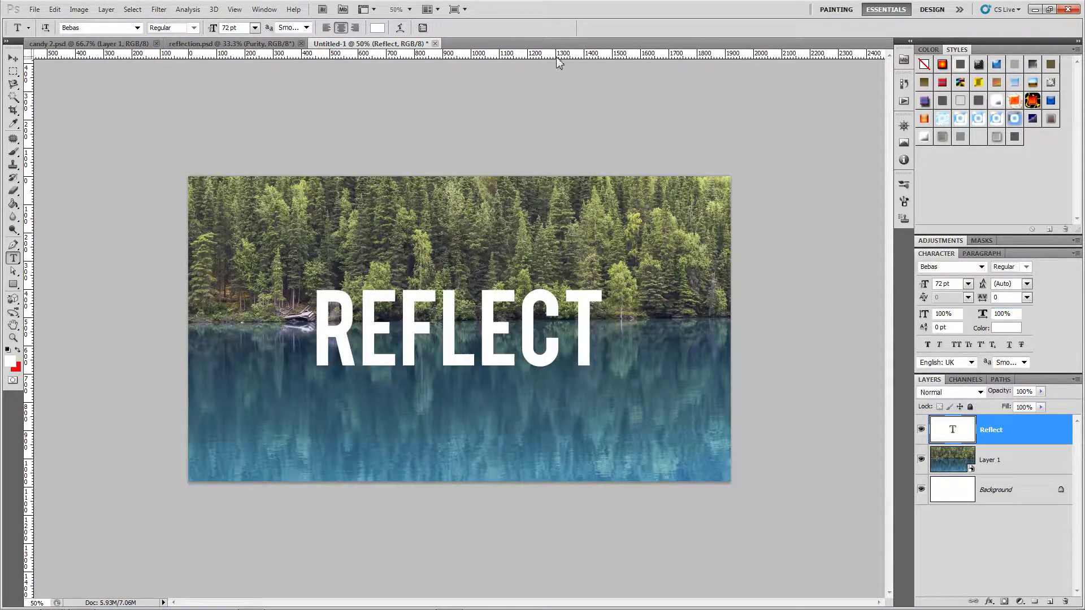
key(v)
key(shift+Up)
key(shift+Up)
key(shift+Up)
key(shift+Up)
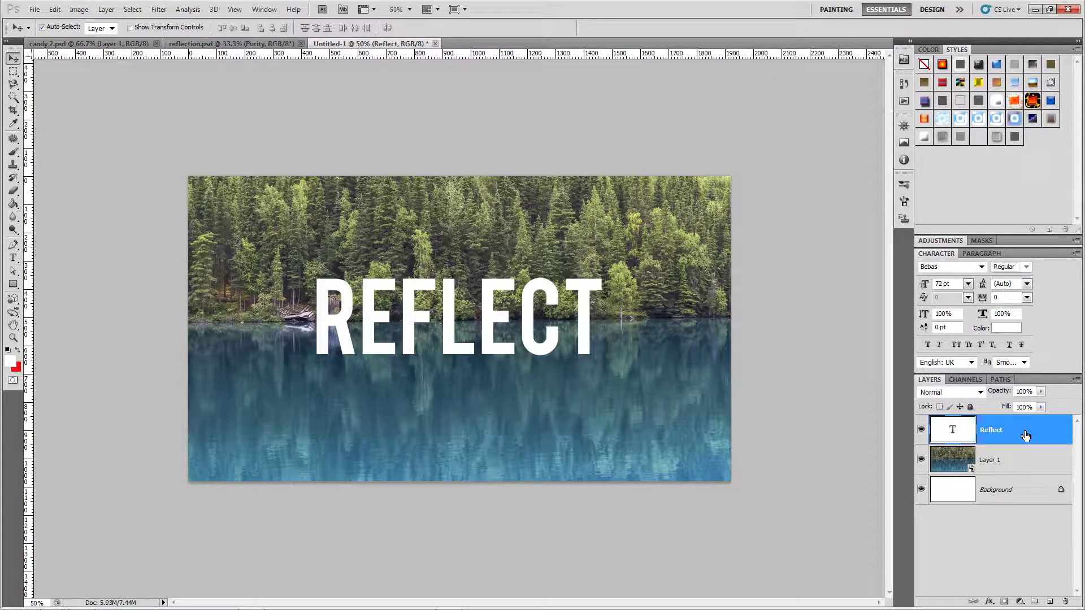
Step: Add a Gradient Overlay to REFLECT, white to pale cyan #c4f8ff sampled from the lake
click(989, 602)
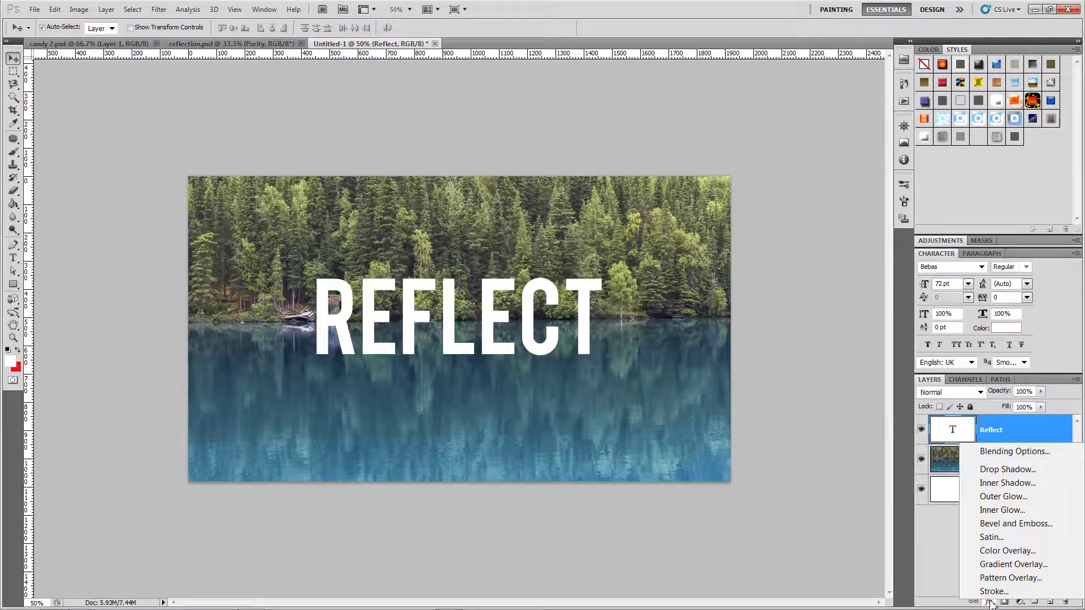
click(1005, 567)
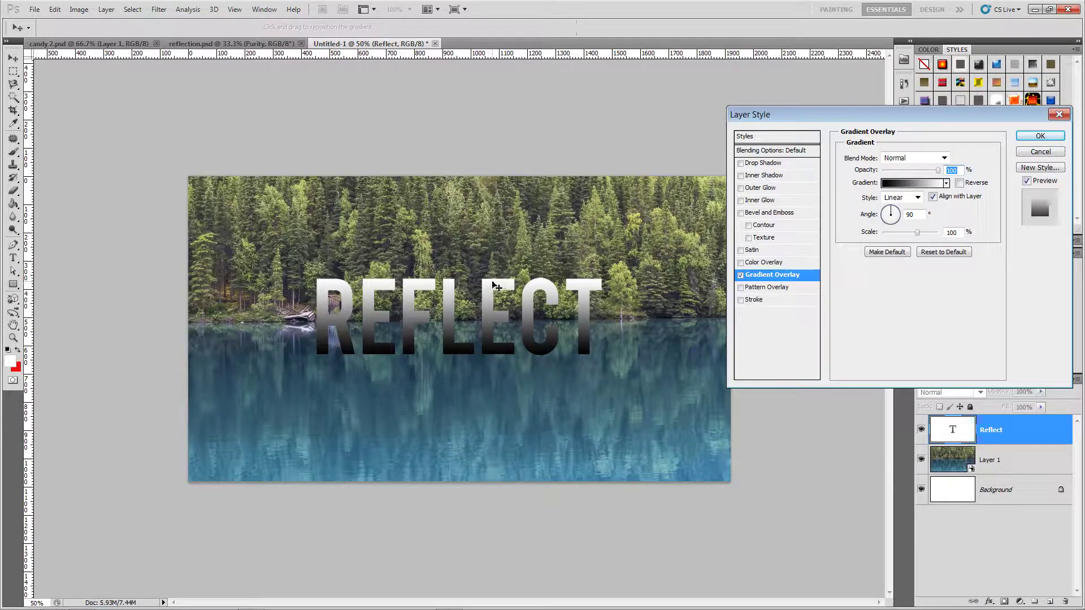
click(918, 188)
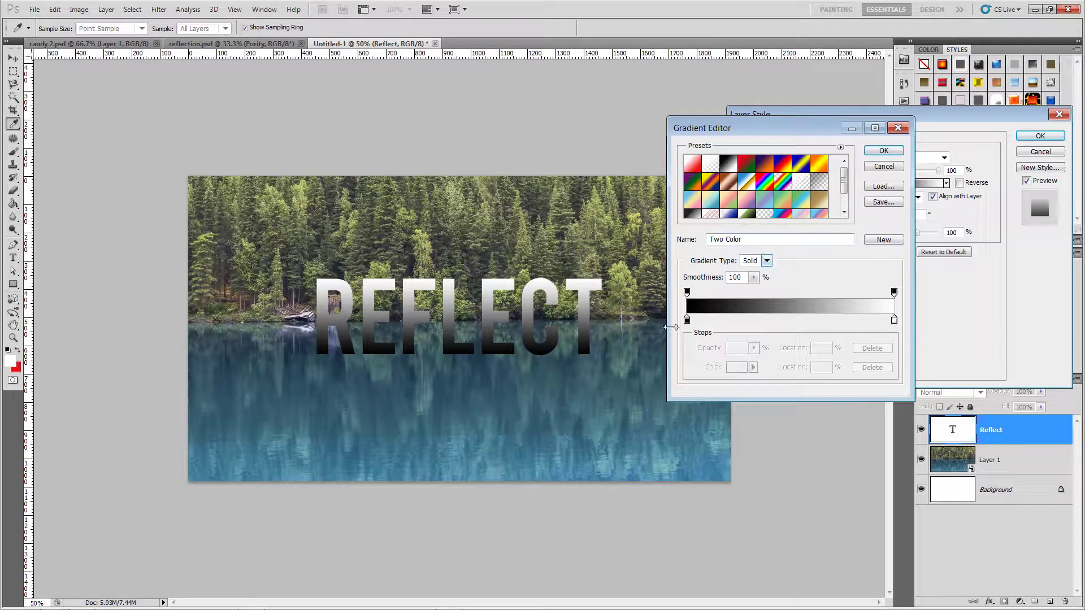
click(687, 320)
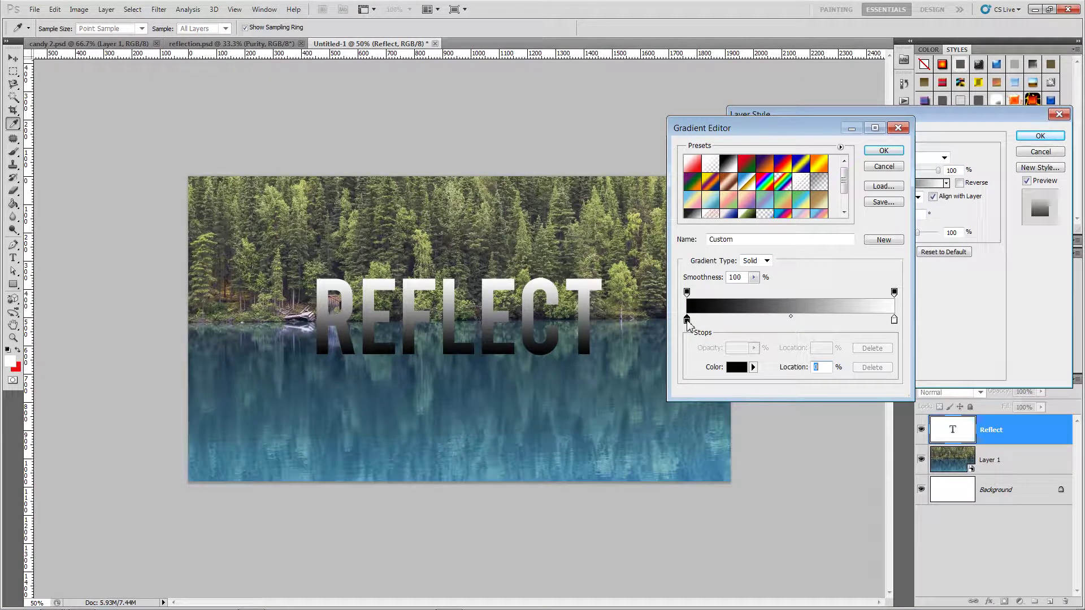
click(735, 367)
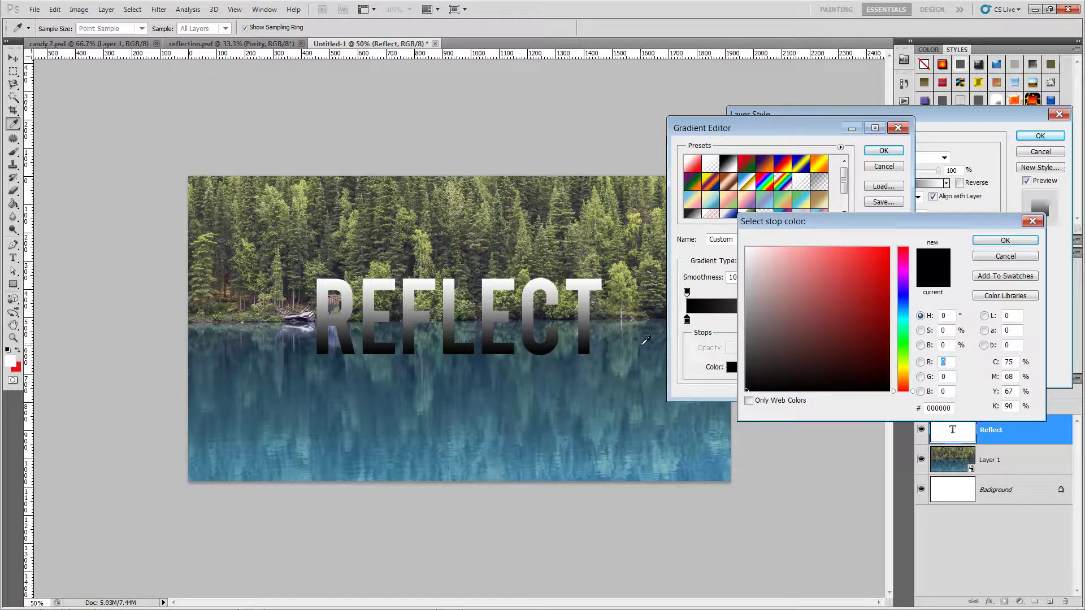
click(666, 468)
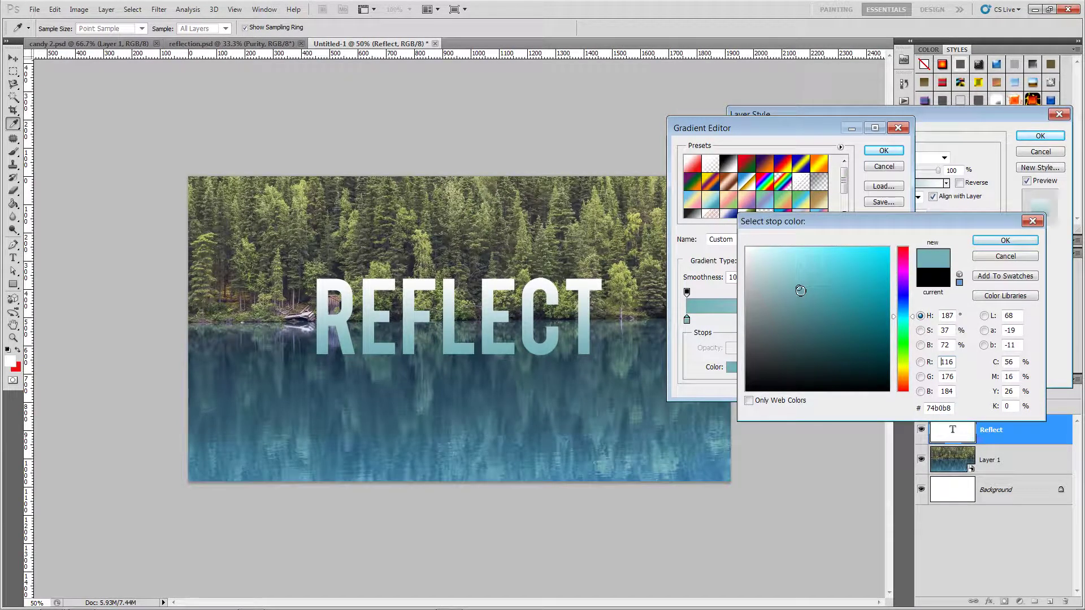
mouse_move(801, 290)
mouse_down()
mouse_move(810, 249)
mouse_move(777, 247)
mouse_up()
click(994, 241)
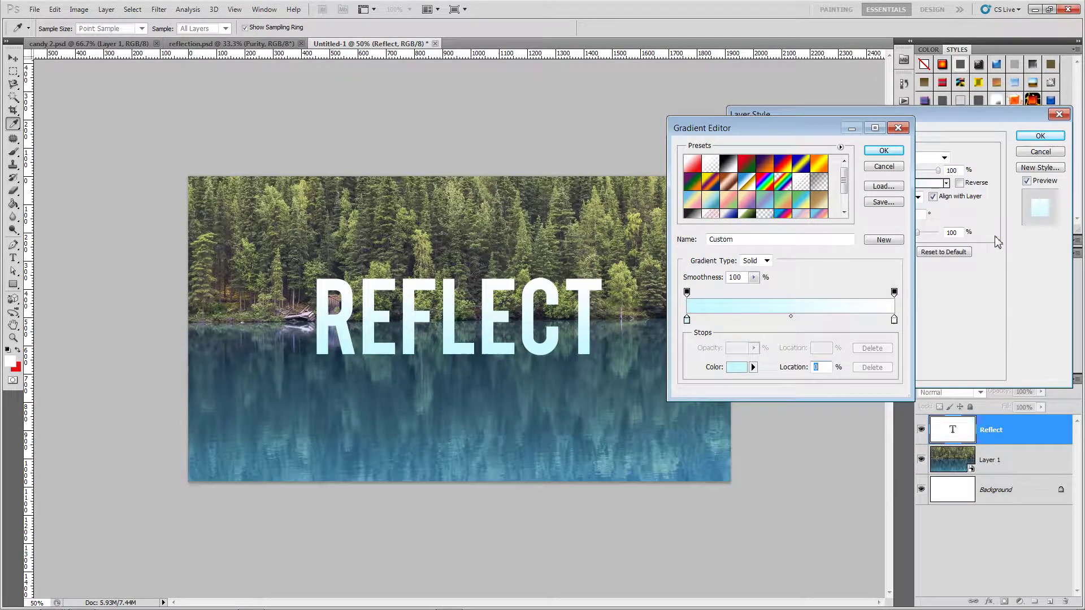
click(880, 154)
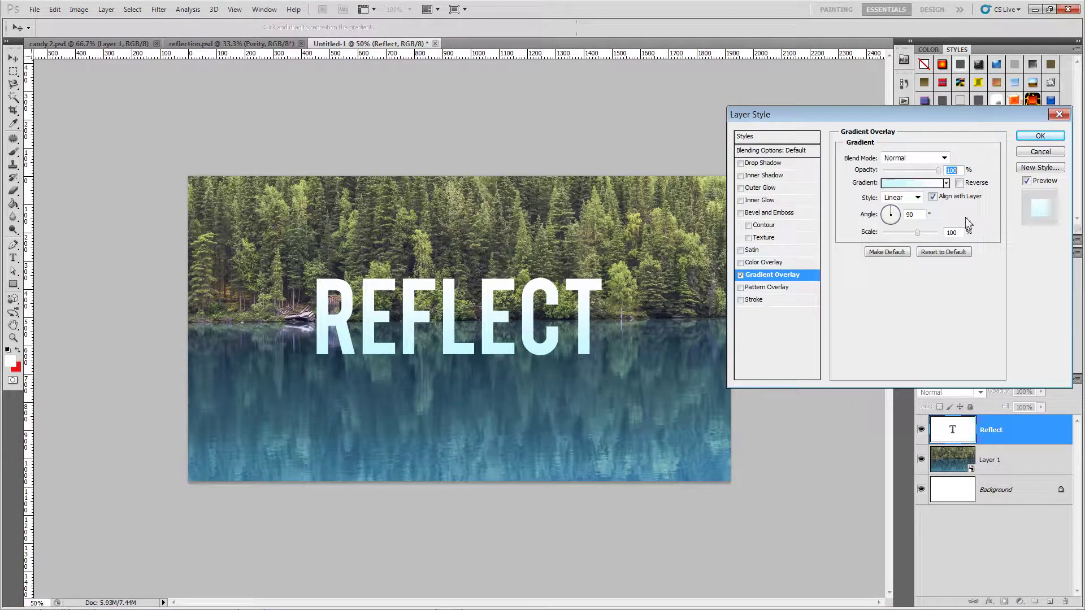
click(1032, 135)
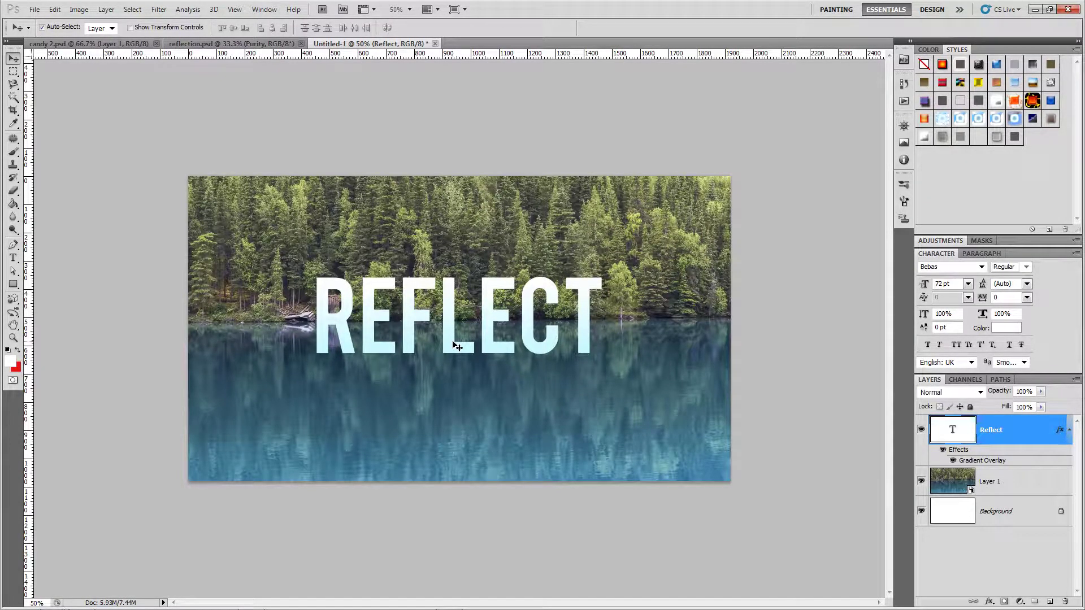
Step: Convert the Reflect layer to a smart object and discard an accidental empty text layer
right_click(1027, 437)
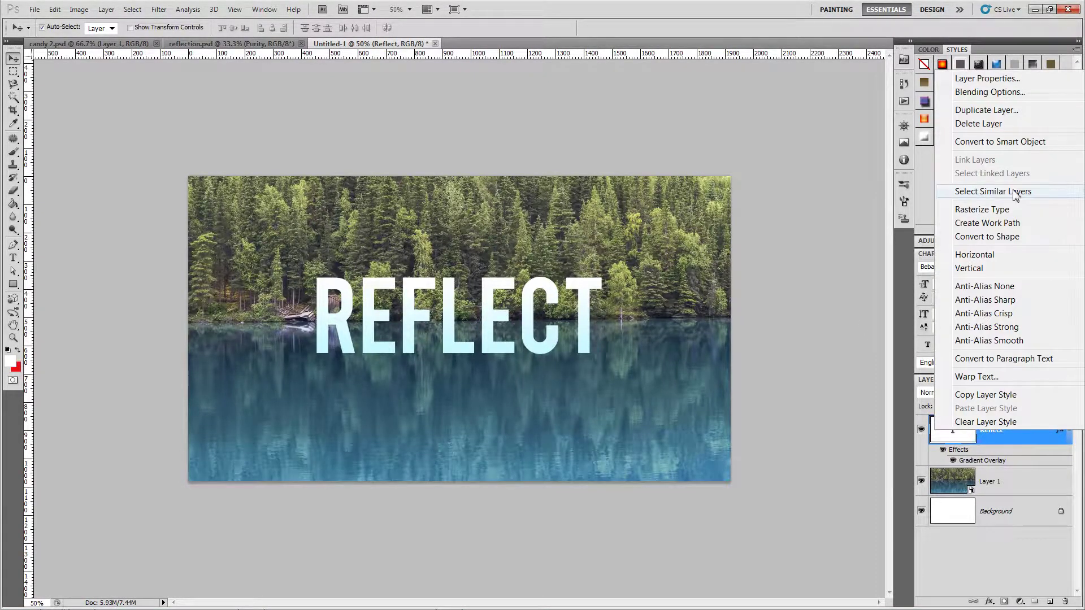
click(997, 147)
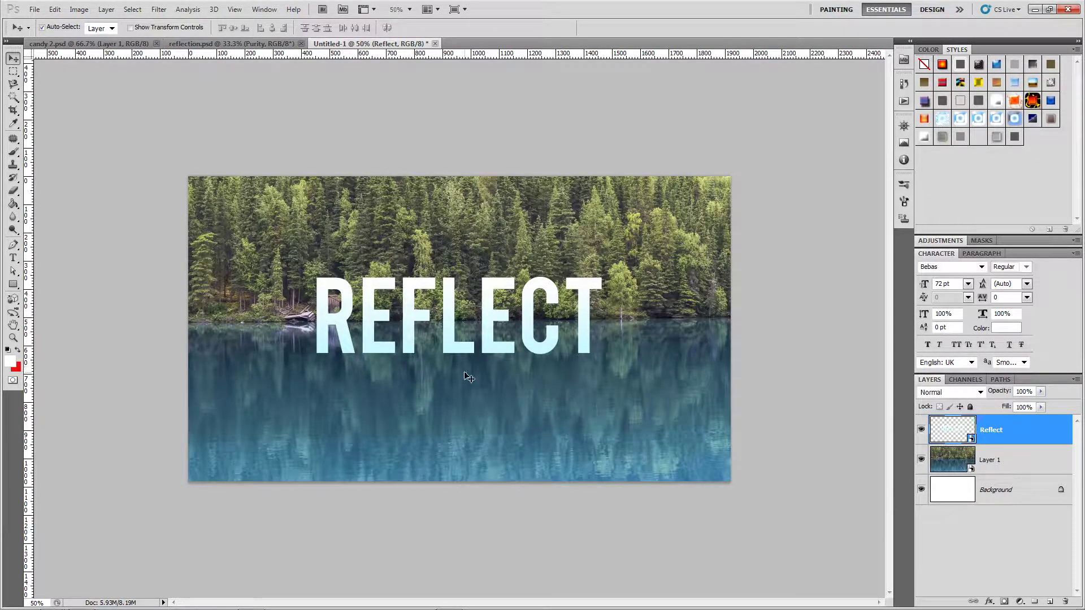
key(t)
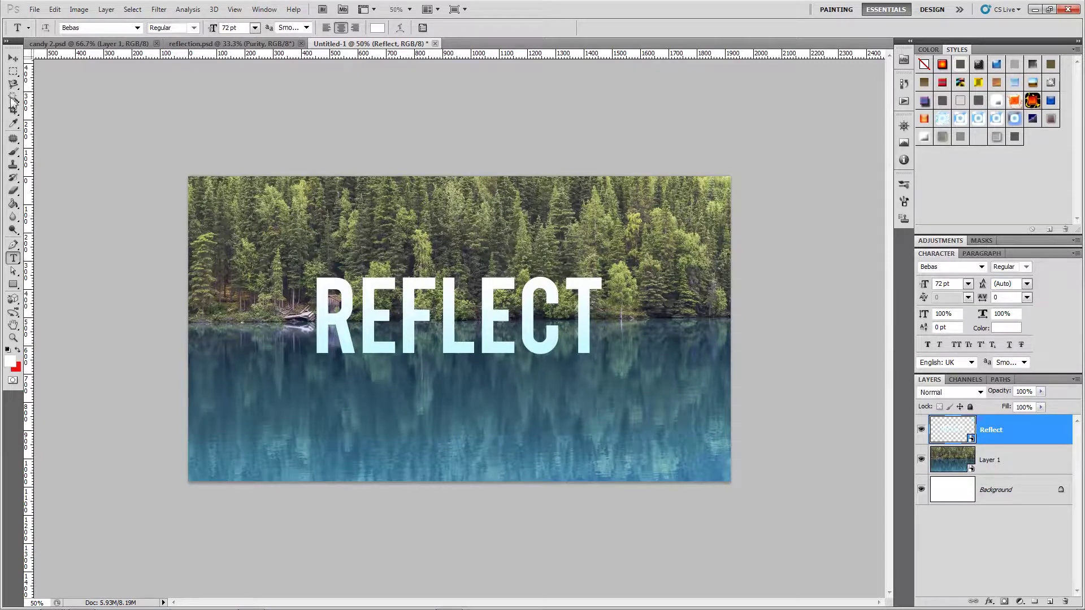
click(443, 324)
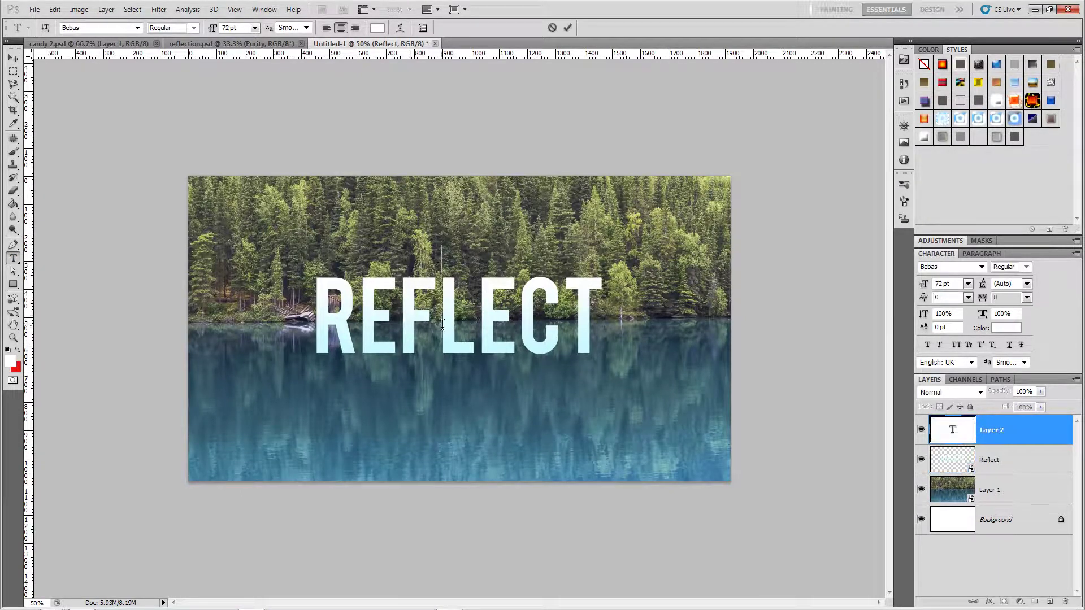
key(Escape)
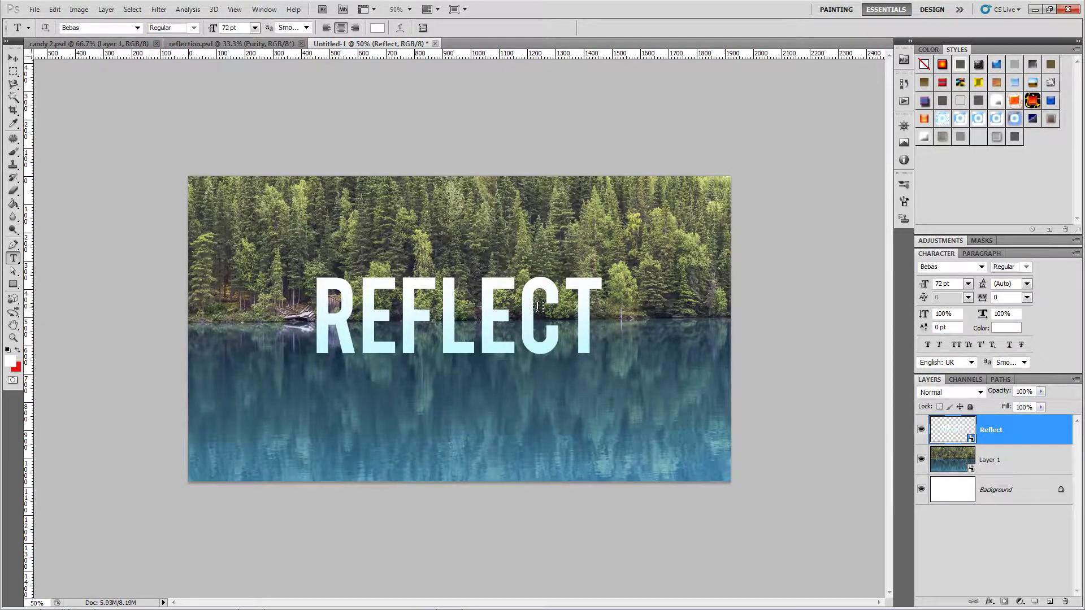
Step: Open the smart object's contents and replace the first letter R of REFLECT with D
key(v)
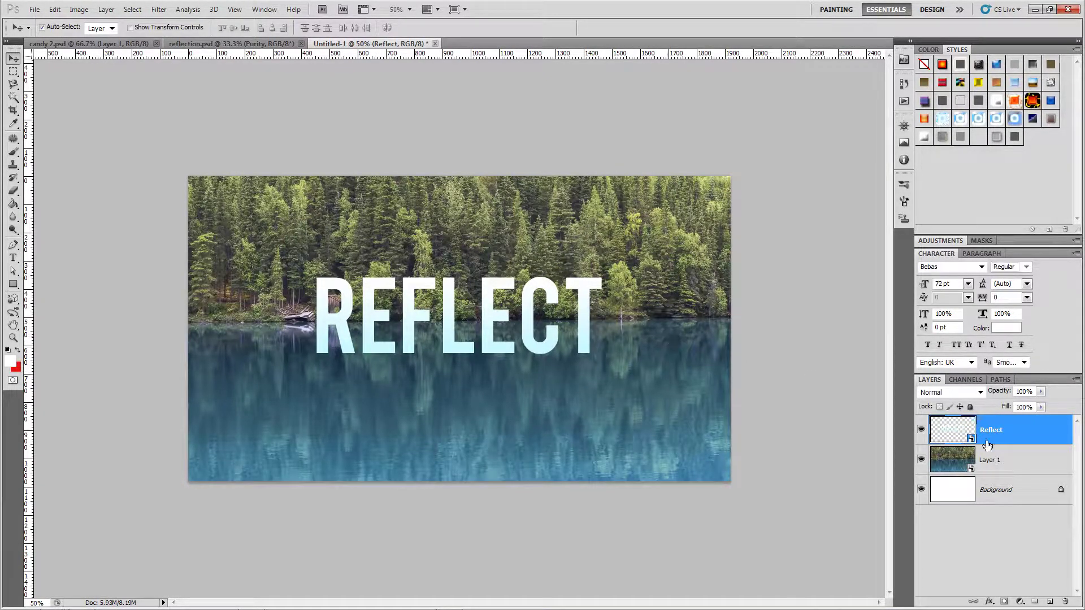
double_click(955, 432)
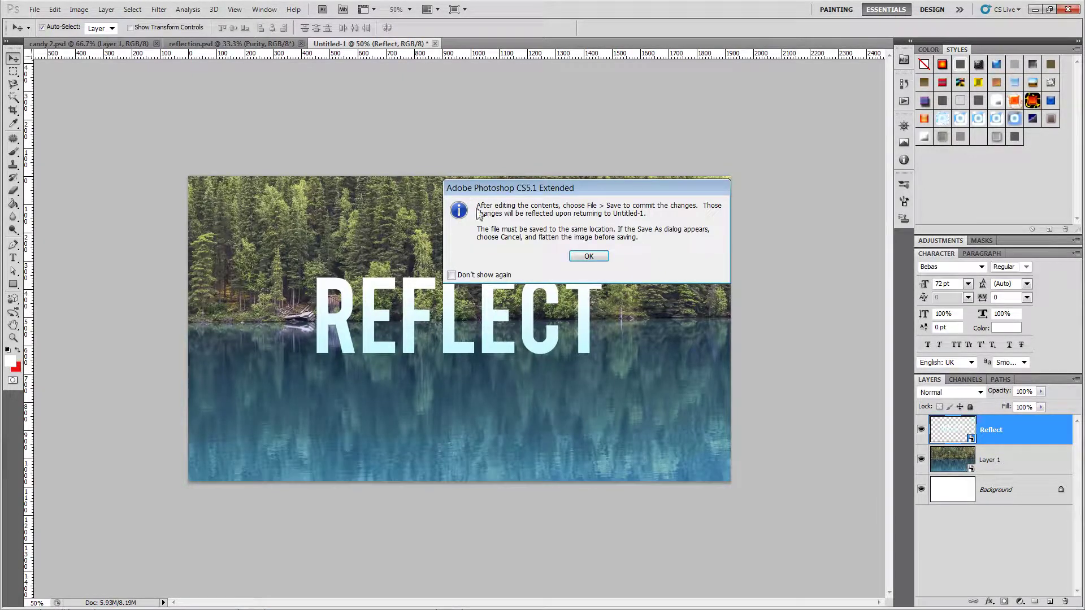
click(594, 262)
key(t)
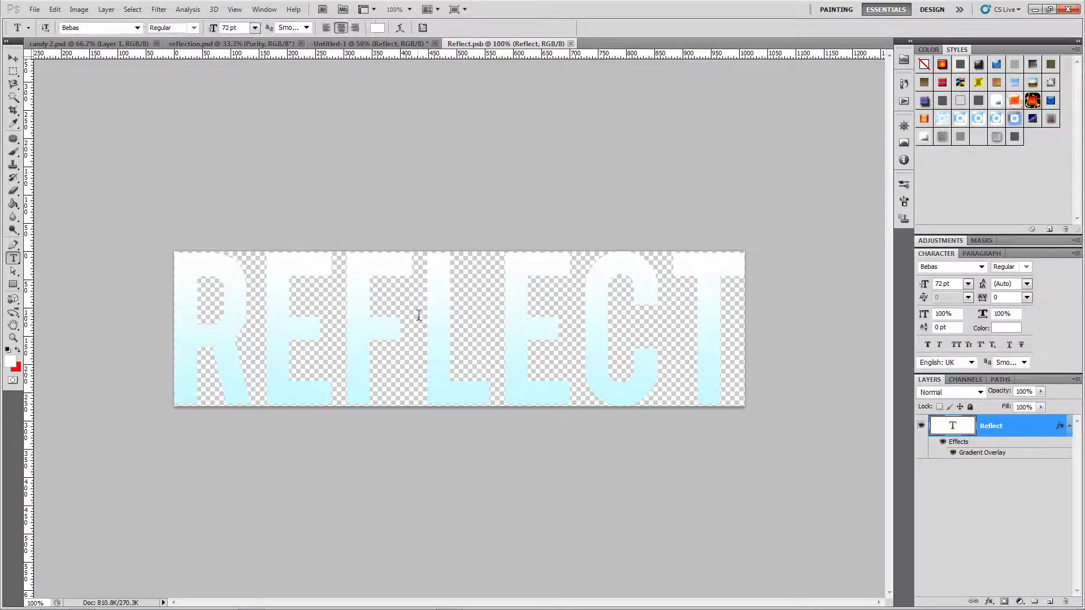
drag(427, 327, 475, 326)
drag(232, 339, 203, 341)
text(D)
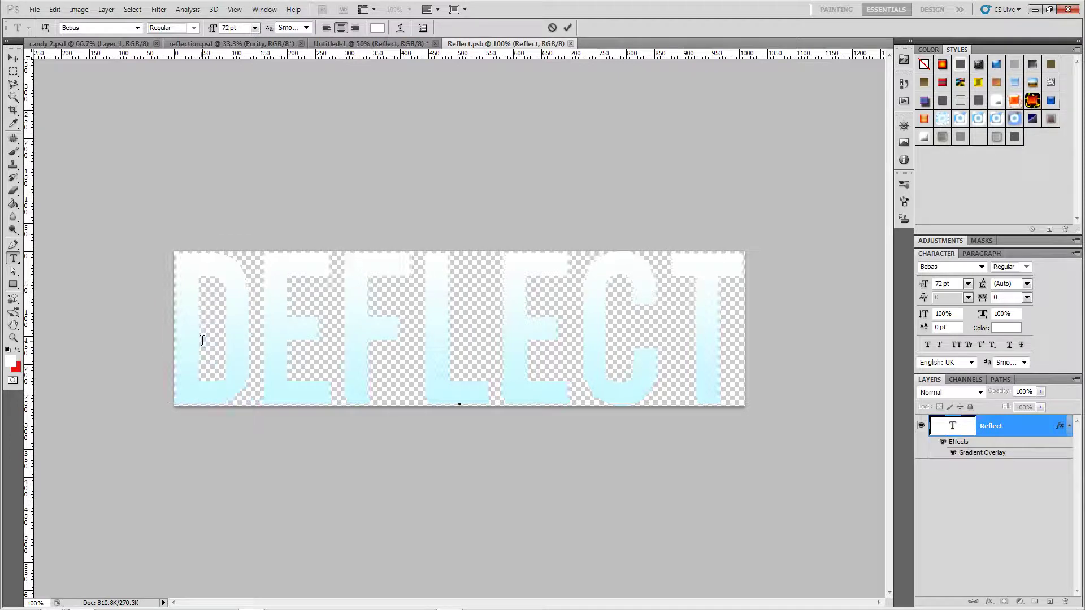
Step: Commit the DEFLECT text, save the smart object contents and close the .psb file
click(568, 27)
key(ctrl+s)
click(571, 43)
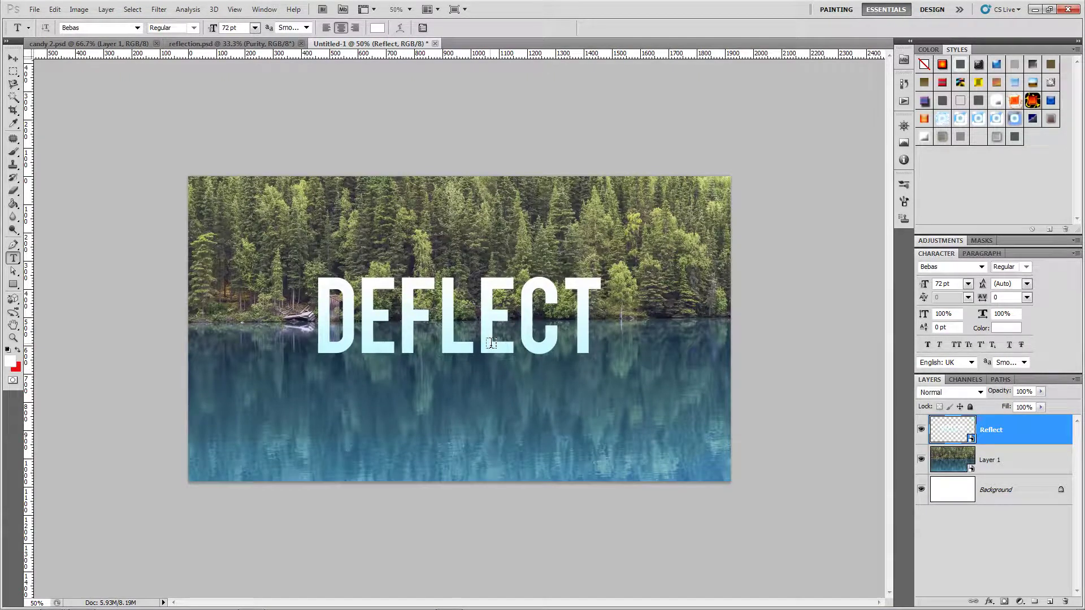
key(v)
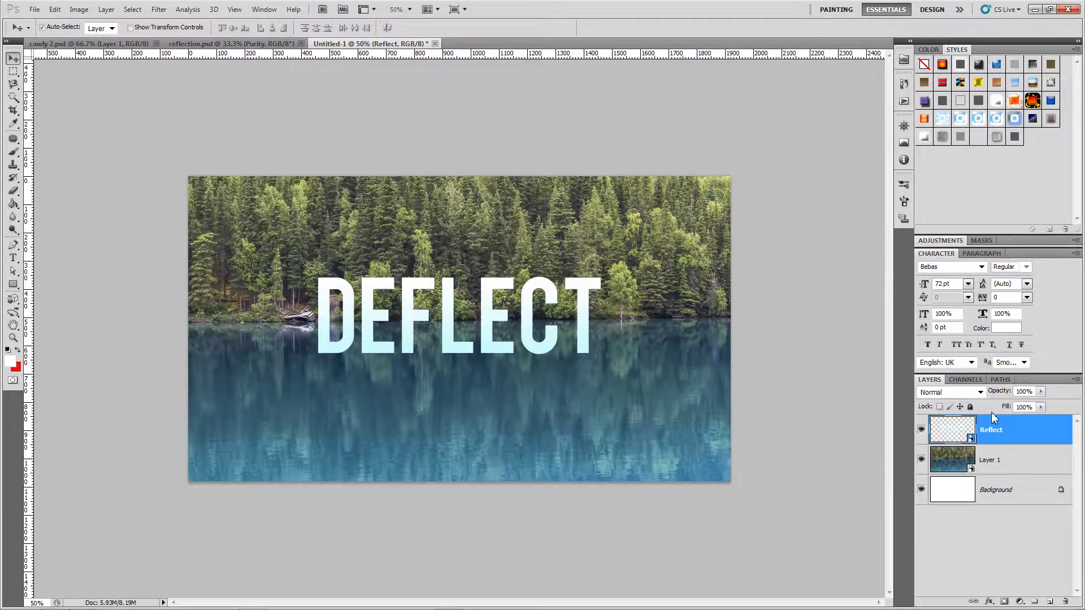
right_click(1012, 426)
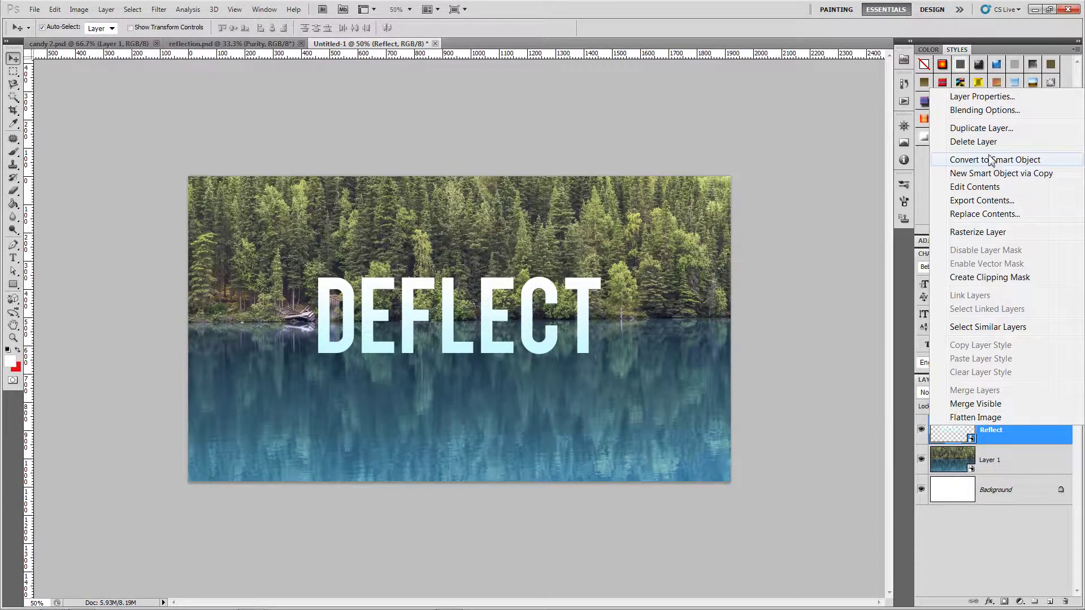
Step: Duplicate the Reflect layer, renaming 'Reflect copy' to 'Reflect 2'
click(982, 129)
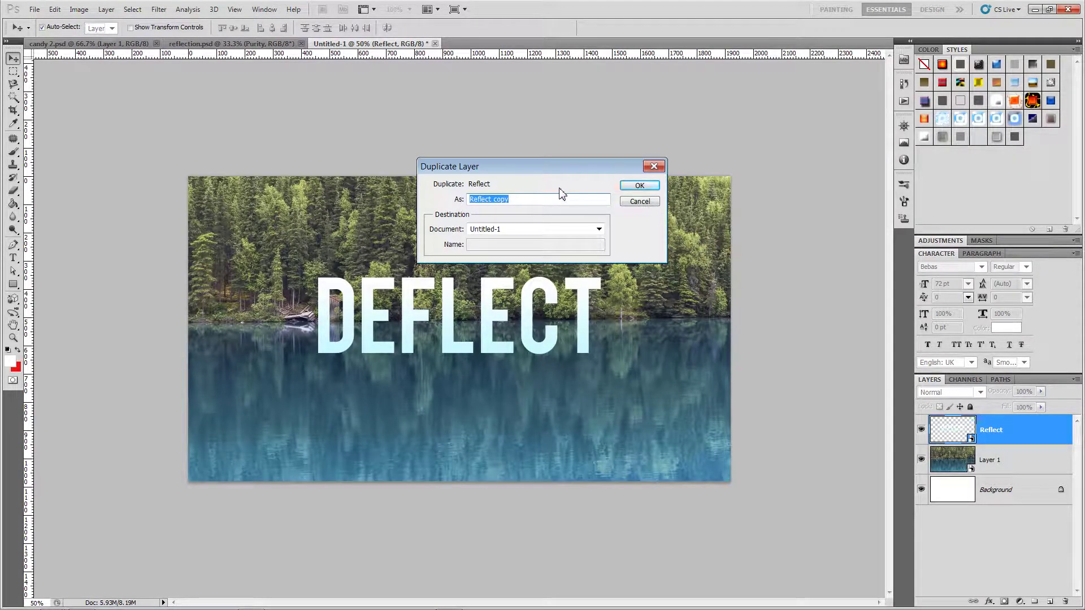
double_click(497, 202)
text(2)
click(641, 187)
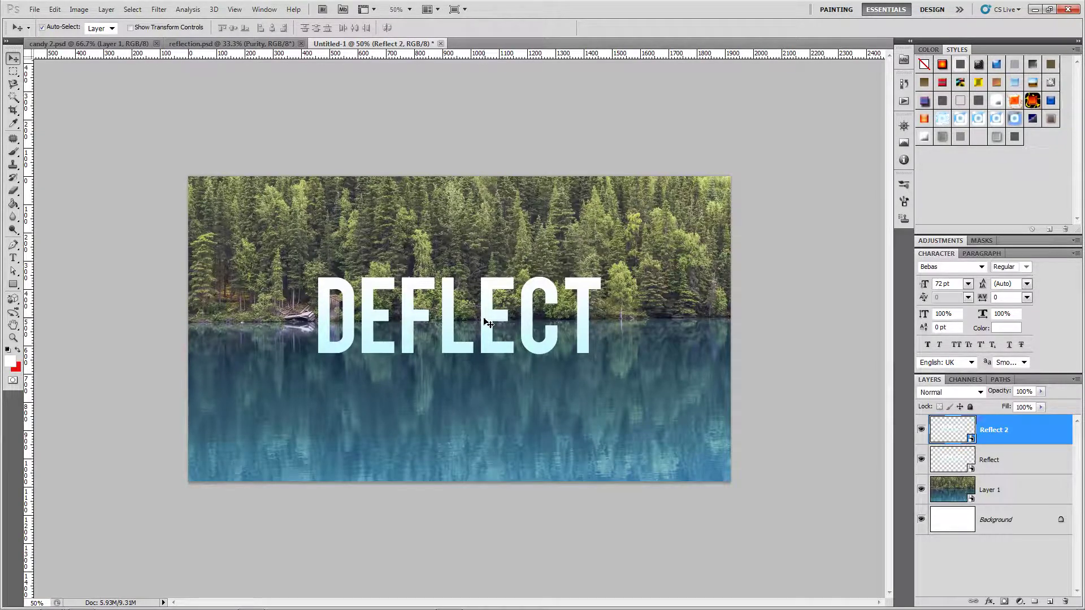
Step: Flip the Reflect 2 DEFLECT text vertically with Free Transform
key(ctrl+t)
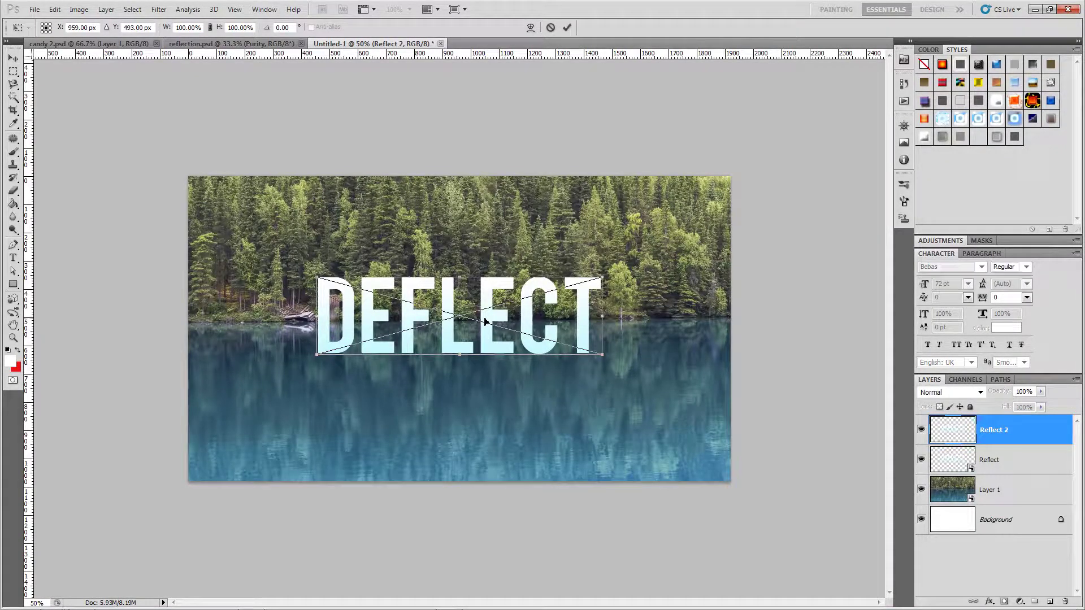
right_click(486, 325)
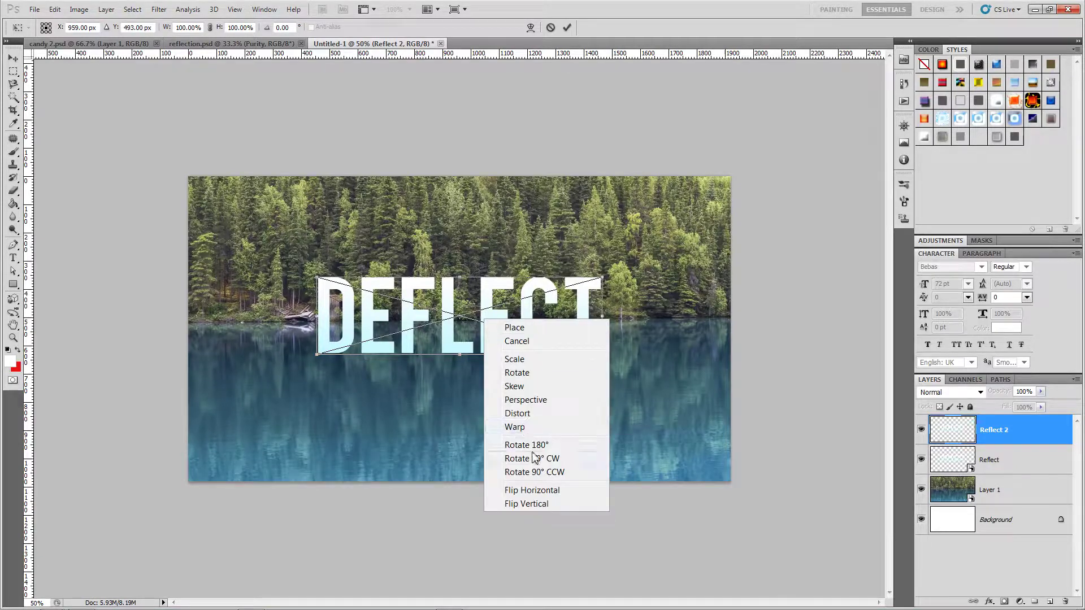
click(546, 511)
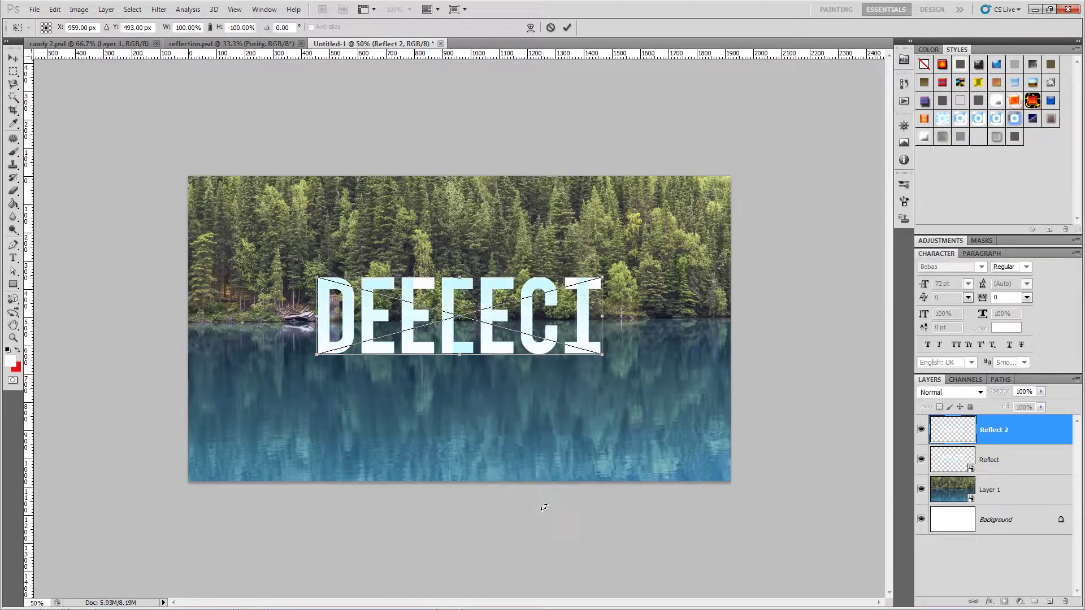
click(567, 28)
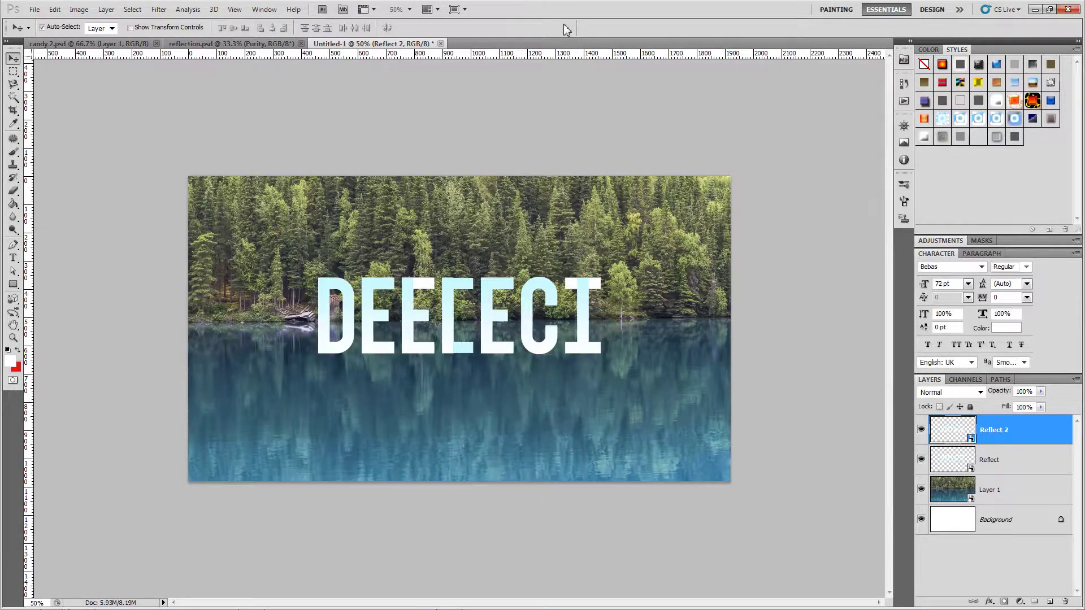
Step: Nudge the flipped text down until it sits just beneath DEFLECT over the water
key(shift+Down)
key(shift+Down)
key(shift+Down)
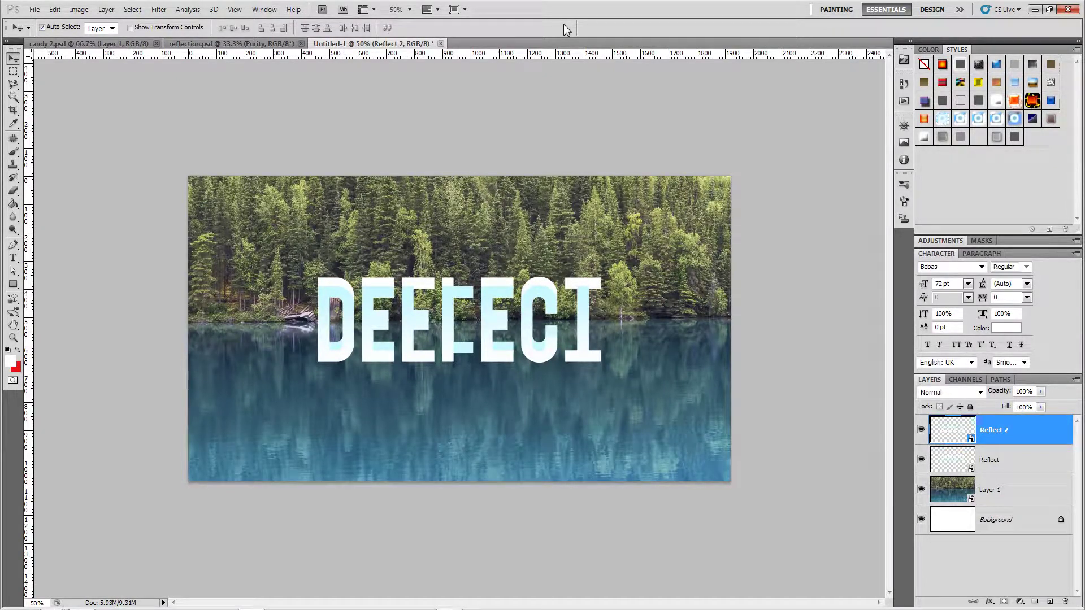
key(shift+Down)
key(shift+Down)
key(shift+Down)
key(shift+Down)
key(shift+Down)
key(shift+Down)
key(shift+Down)
key(shift+Down)
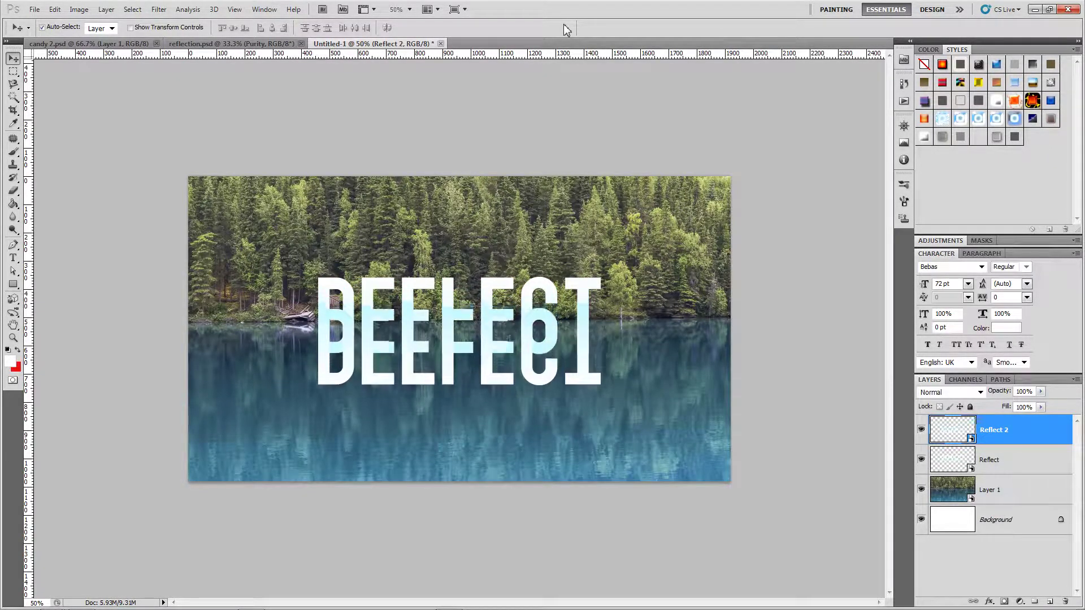
key(shift+Down)
key(shift+Down)
key(shift+Down)
key(shift+Down)
key(shift+Down)
key(shift+Down)
key(shift+Down)
key(shift+Down)
key(shift+Down)
key(shift+Down)
key(shift+Down)
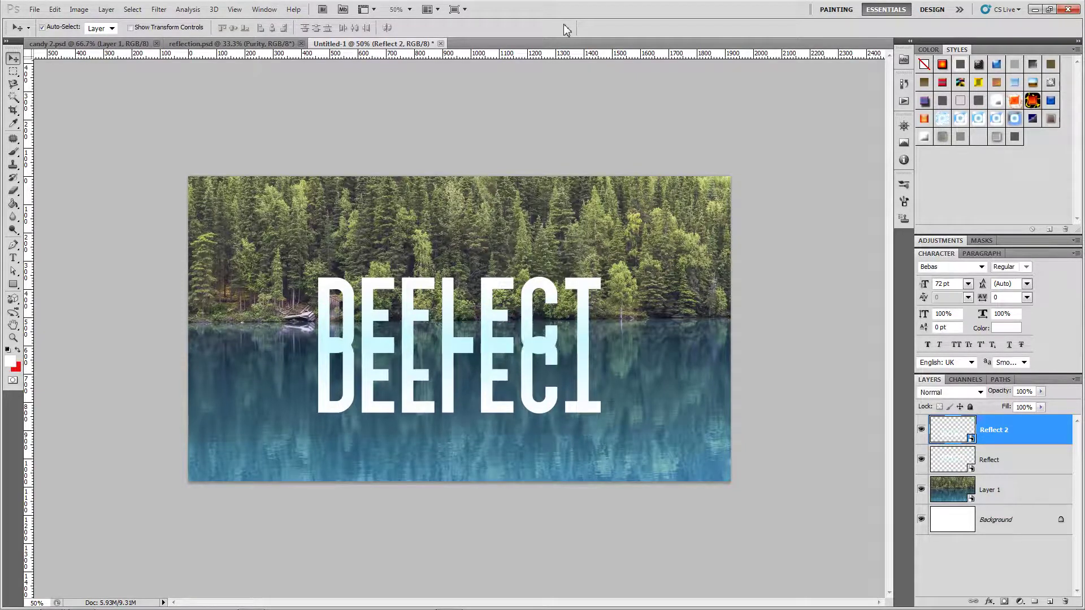
key(shift+Down)
key(shift+Down)
key(shift+Down)
key(shift+Down)
key(shift+Down)
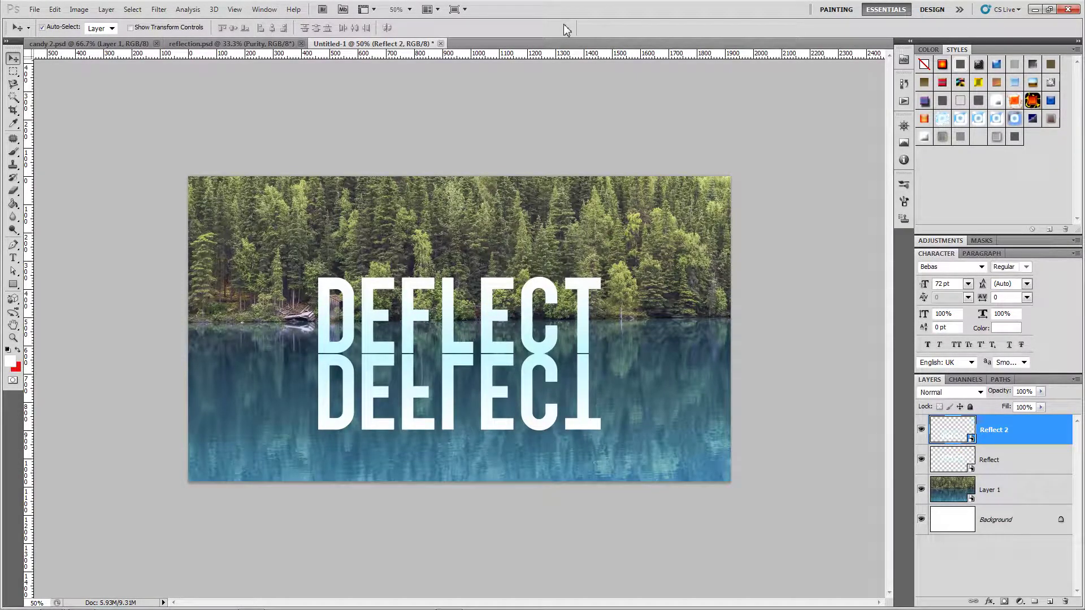
key(Down)
key(Down)
key(Down)
key(Down)
key(Down)
key(Down)
key(Down)
key(Down)
key(Down)
key(Down)
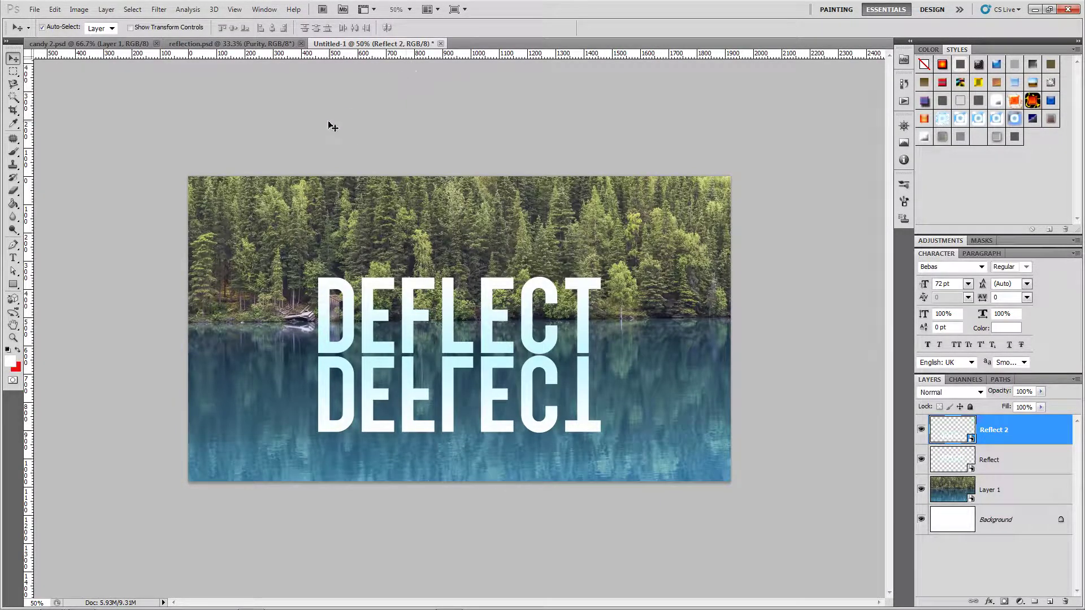
Step: Select Reflect 2, toggle its visibility to compare, then give it a white layer mask
click(200, 160)
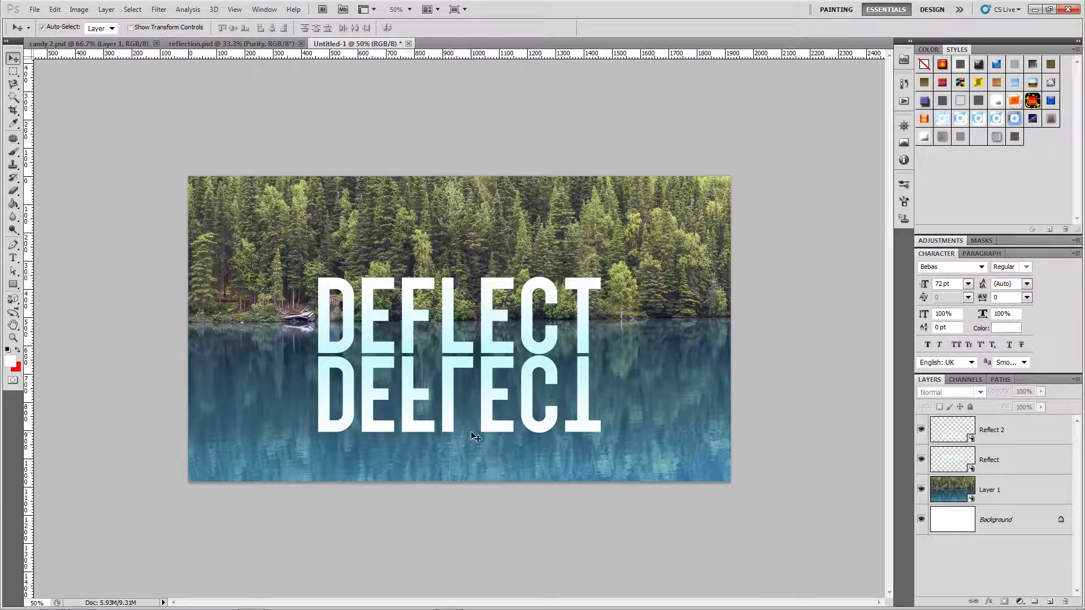
click(488, 418)
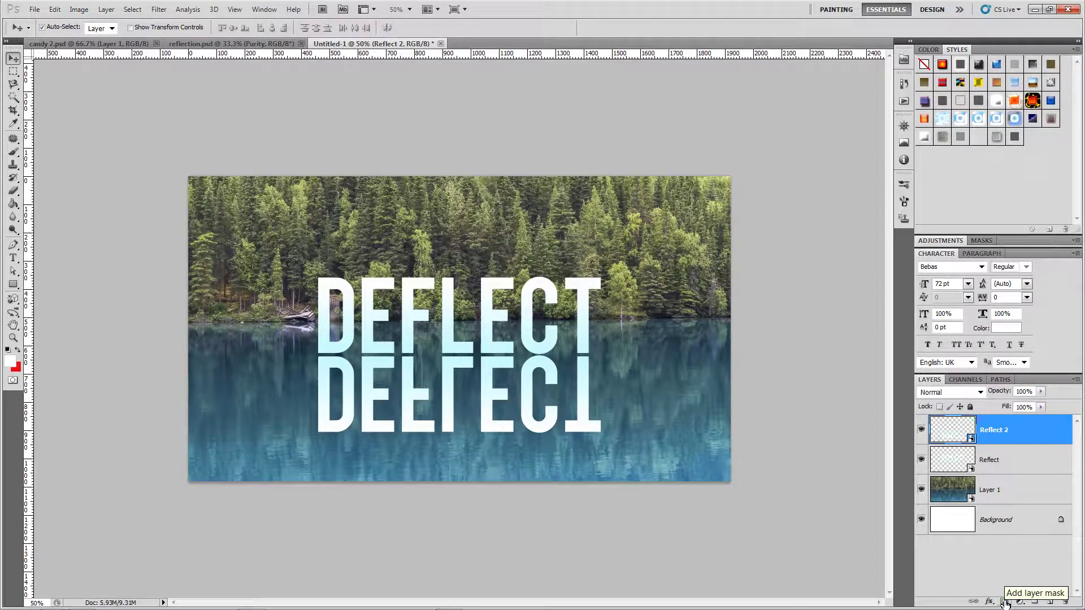
click(922, 431)
click(922, 432)
click(922, 432)
click(922, 432)
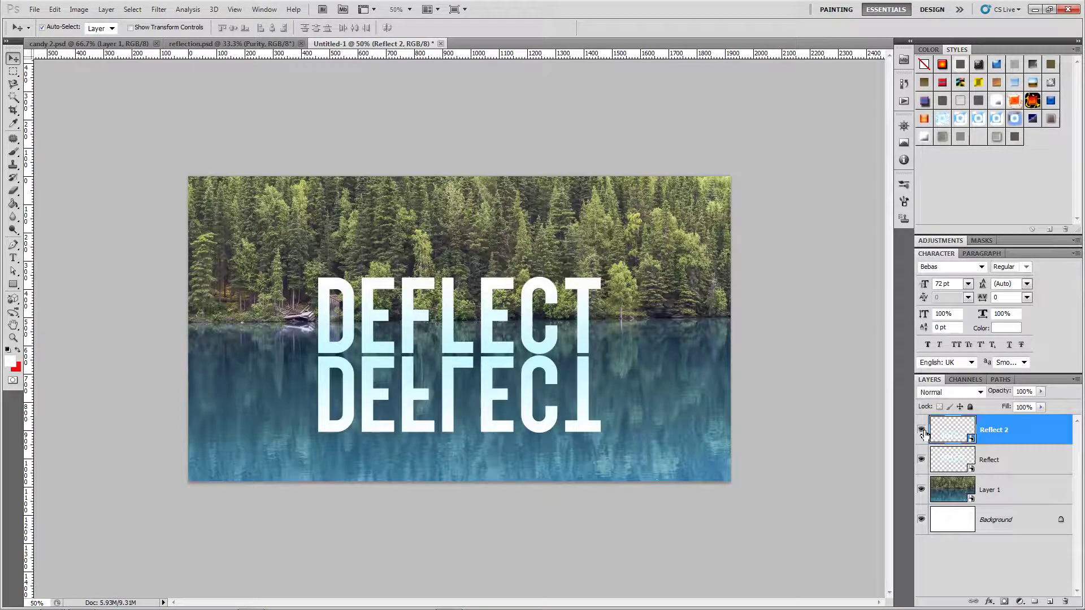
click(1004, 602)
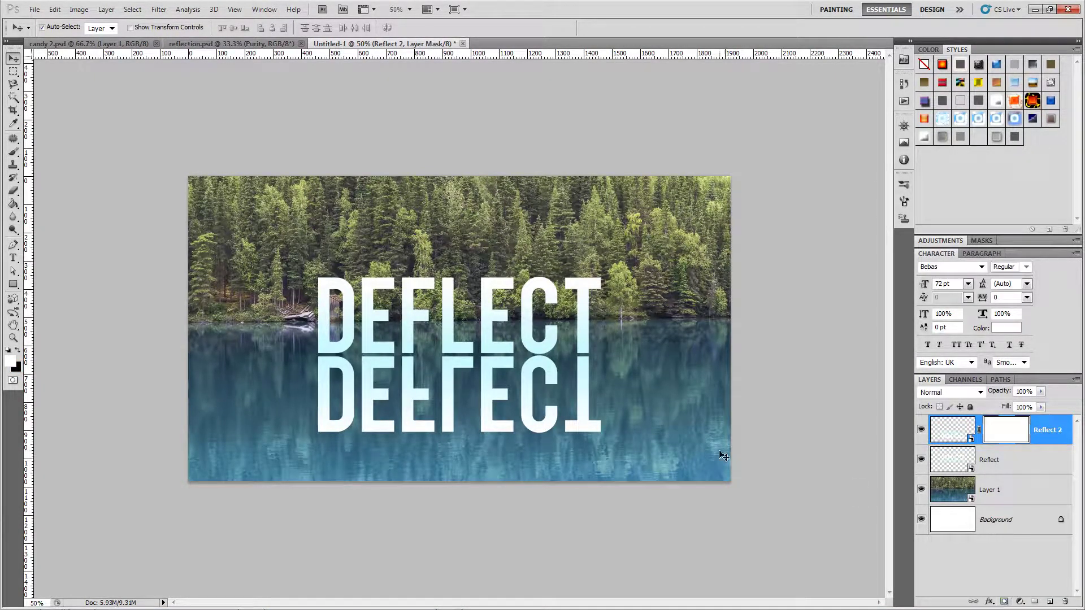
mouse_move(896, 608)
Step: Draw a linear gradient on the Reflect 2 mask, replacing a radial one, so the reflection fades downward
drag(13, 204, 44, 213)
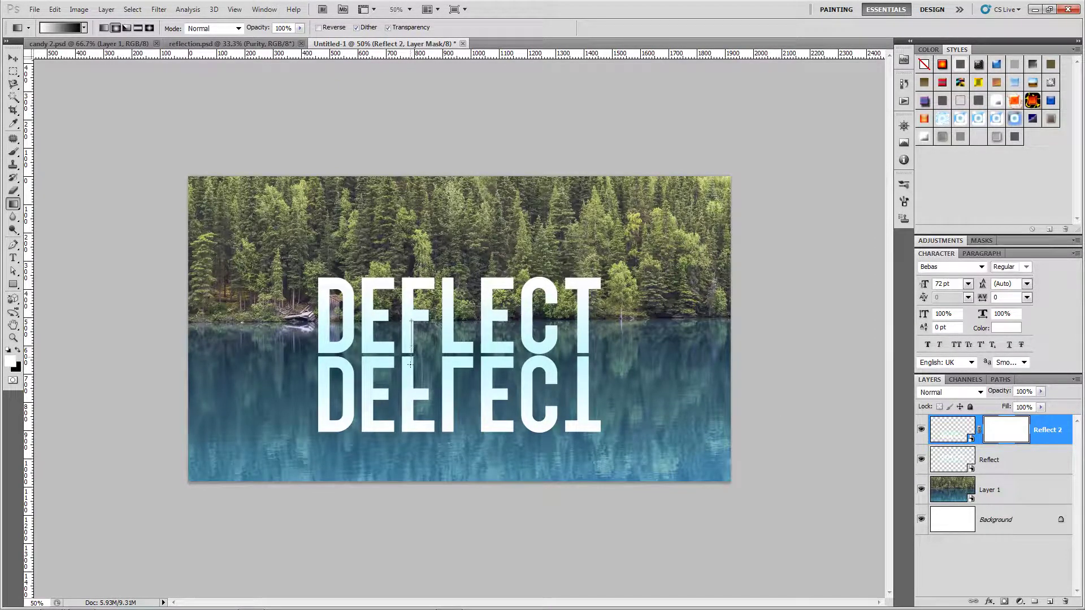
drag(411, 373, 414, 395)
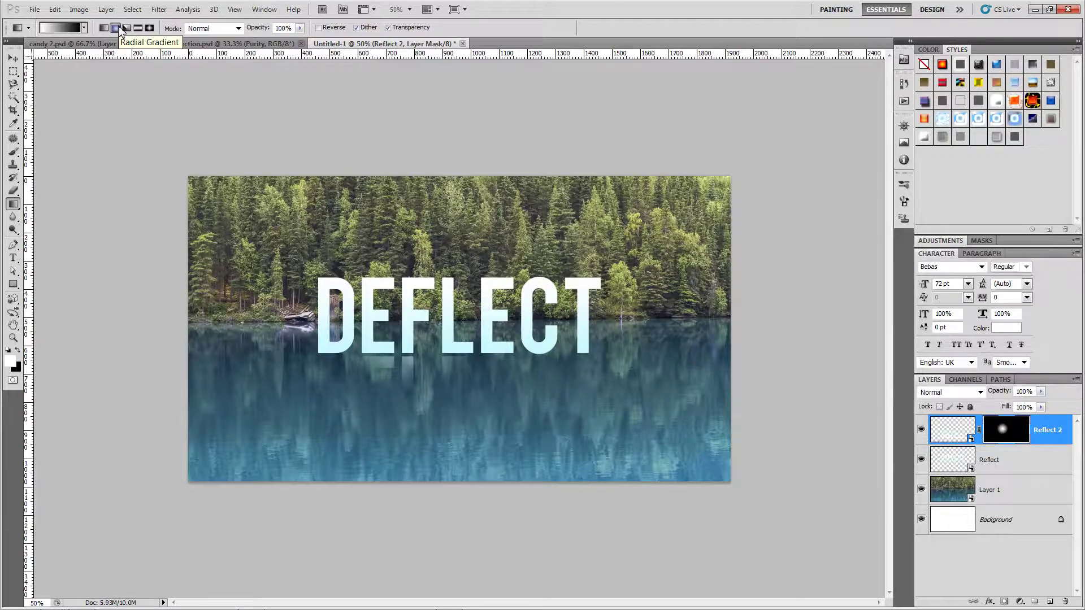
key(alt+BackSpace)
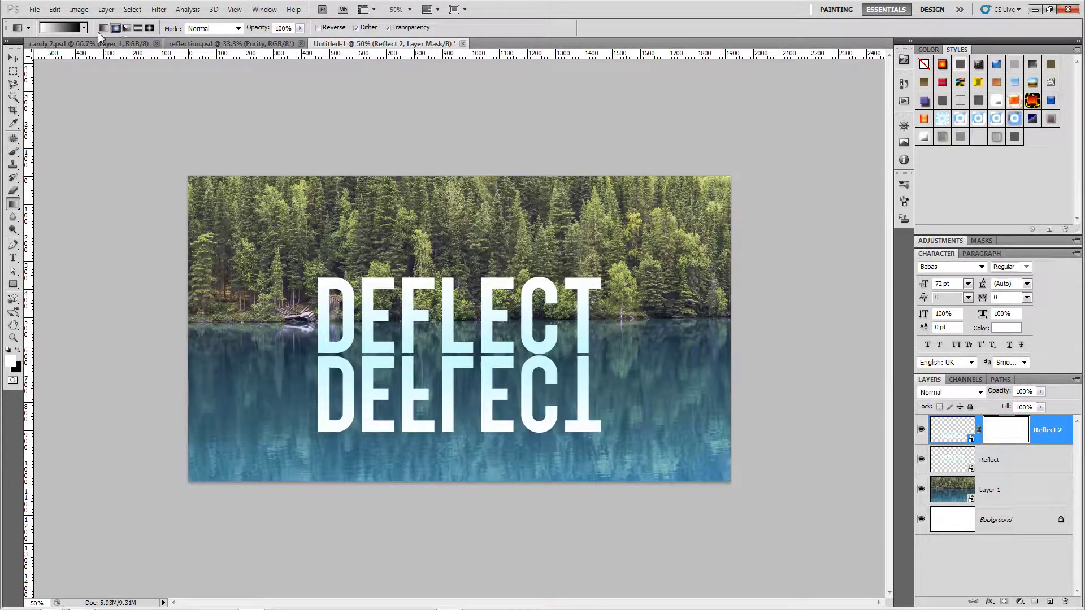
click(103, 29)
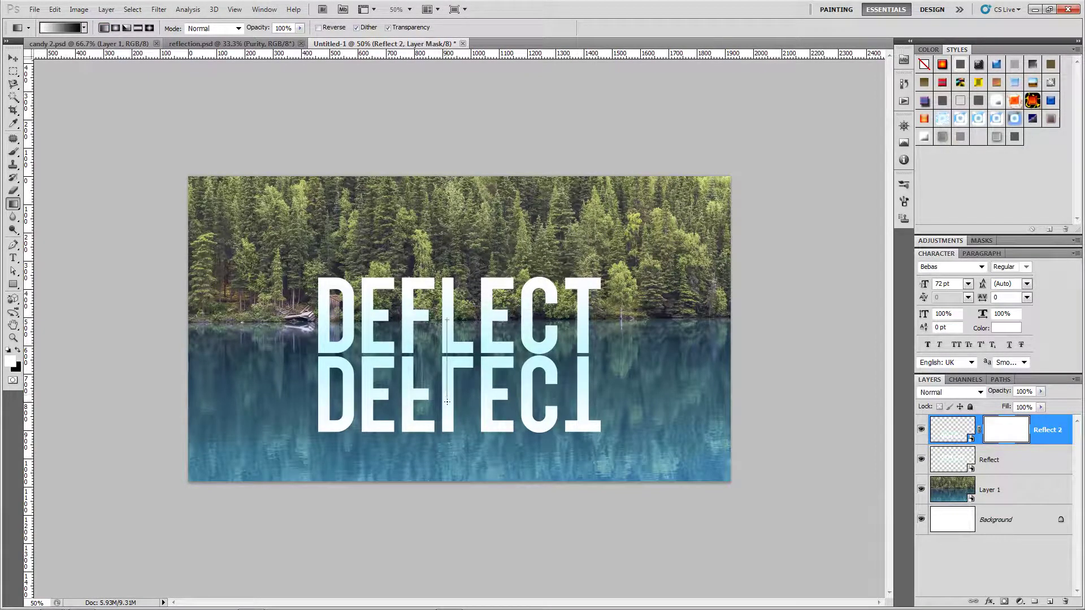
drag(447, 402, 449, 410)
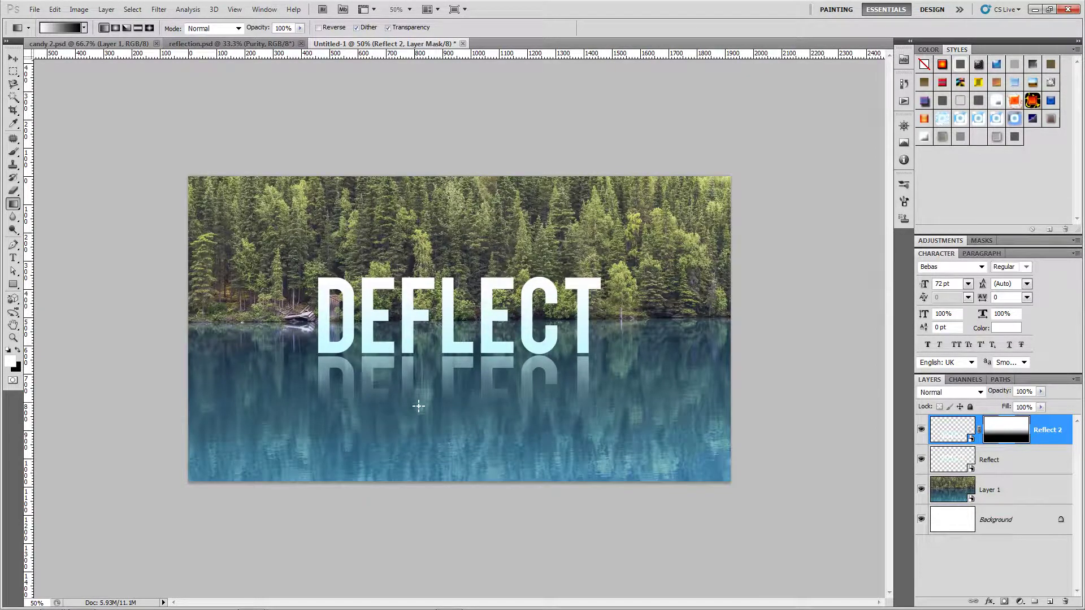
key(v)
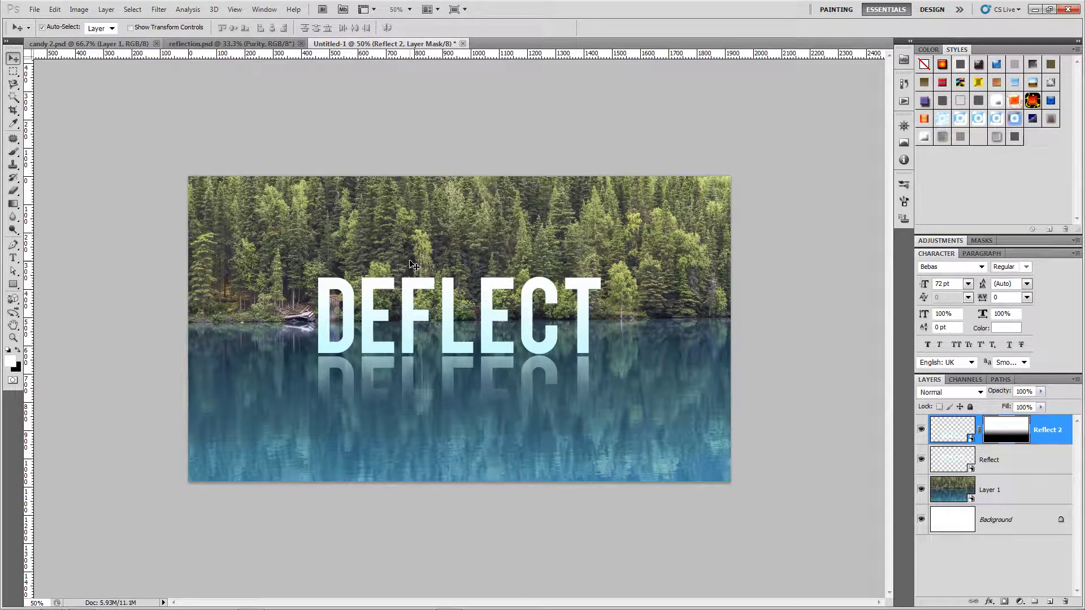
Step: Apply Gaussian Blur with Radius 15 as a smart filter to the Reflect 2 layer content
click(949, 432)
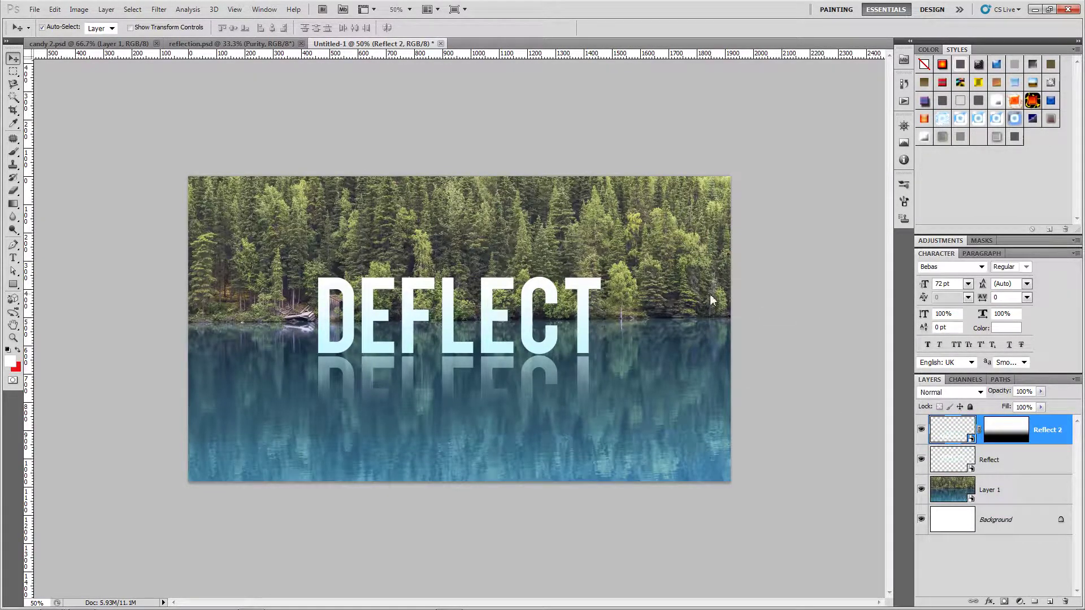
click(159, 11)
mouse_move(213, 140)
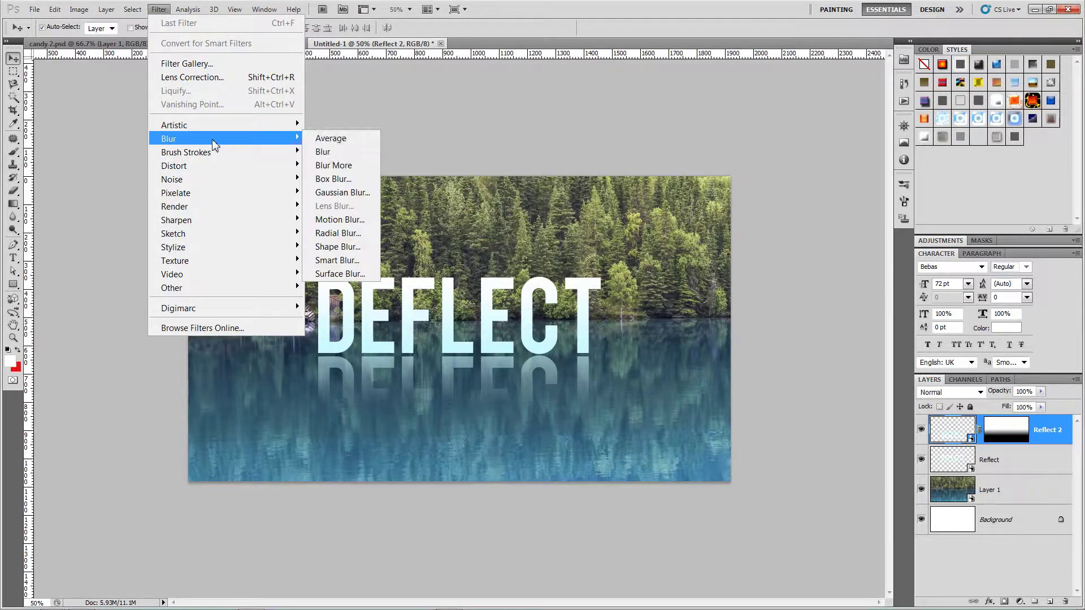
click(341, 193)
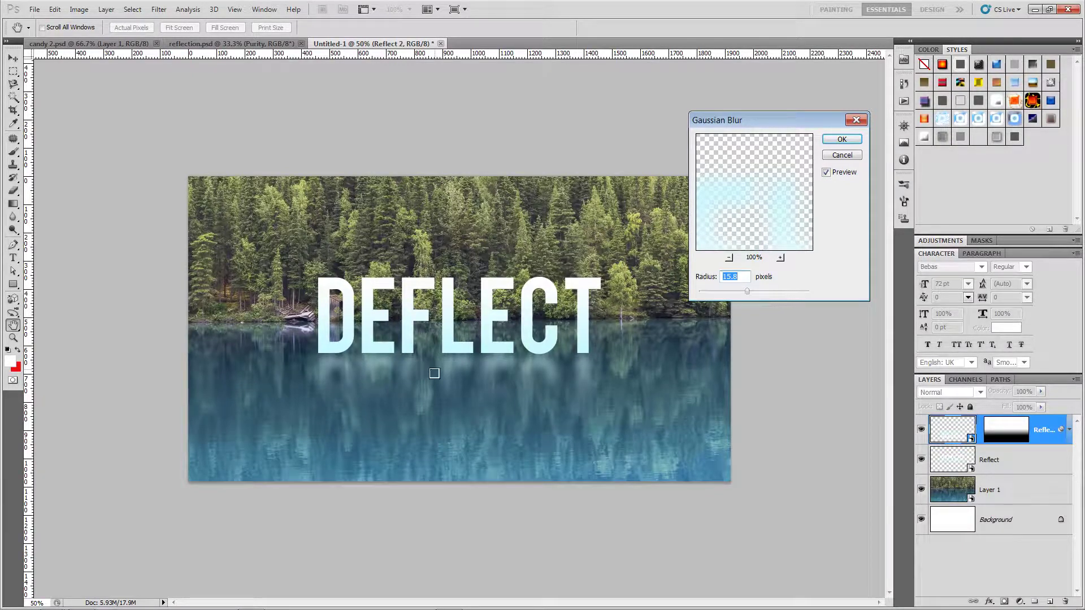
mouse_move(749, 296)
mouse_down()
mouse_move(717, 295)
mouse_move(731, 296)
mouse_up()
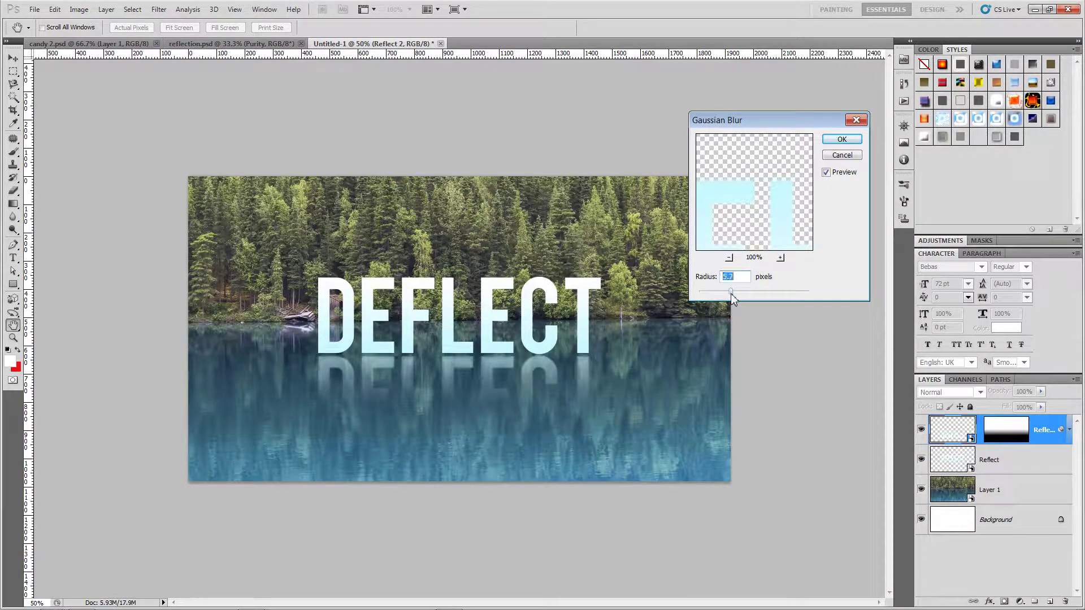
drag(732, 293, 748, 294)
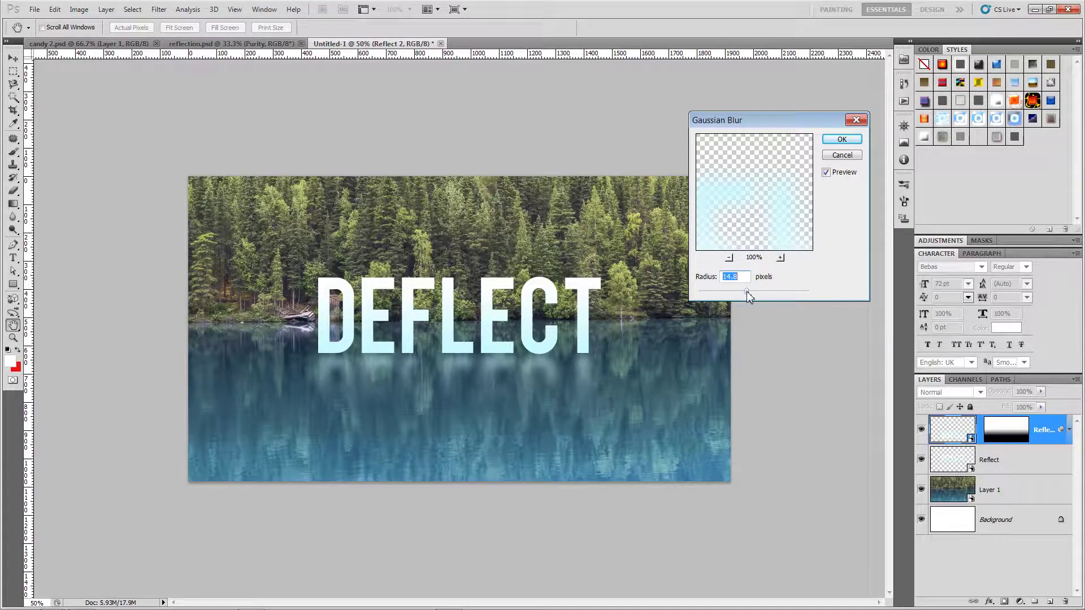
text(15)
click(842, 140)
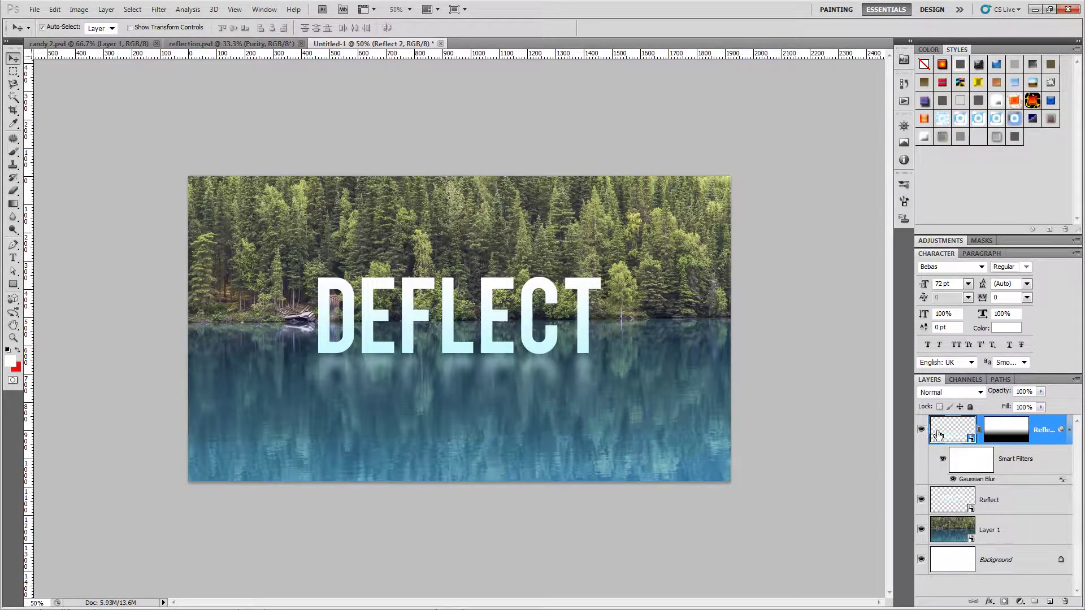
Step: Draw a reversed gradient on the Gaussian Blur filter mask from the letters' base downward
click(995, 440)
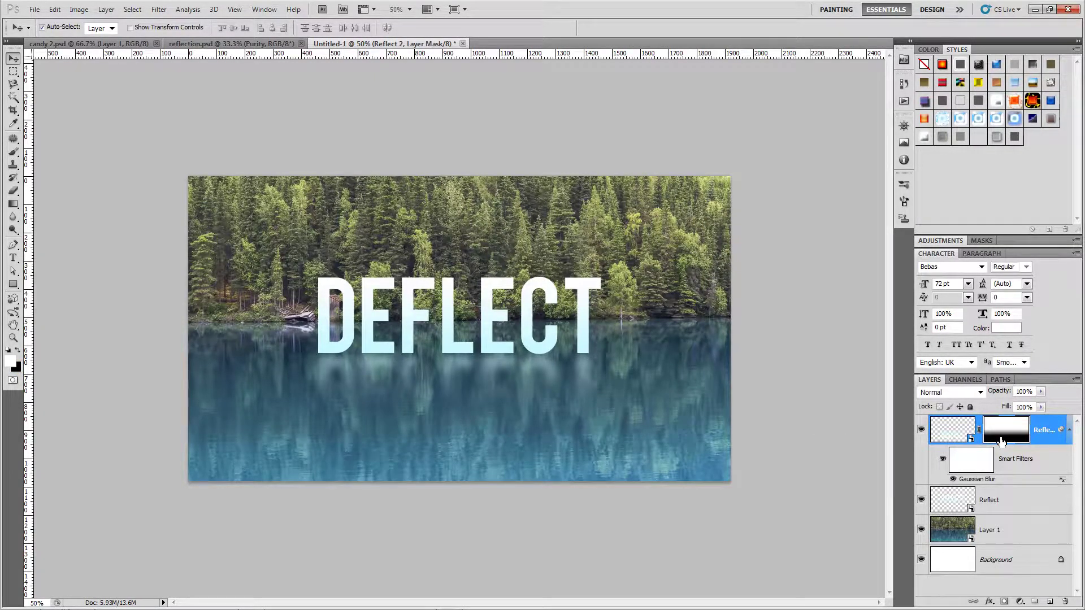
click(977, 465)
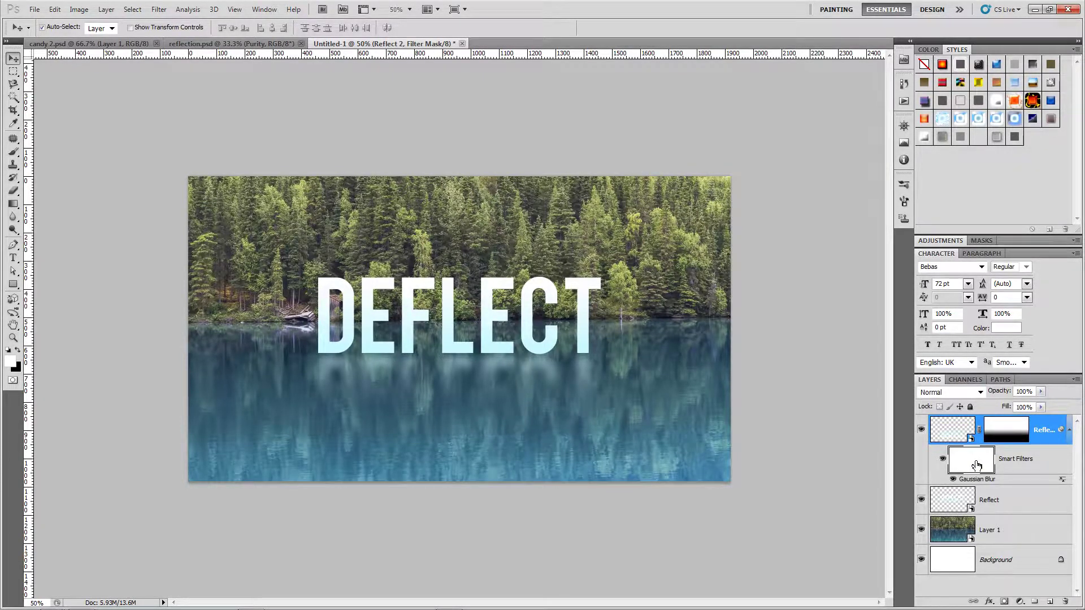
click(13, 204)
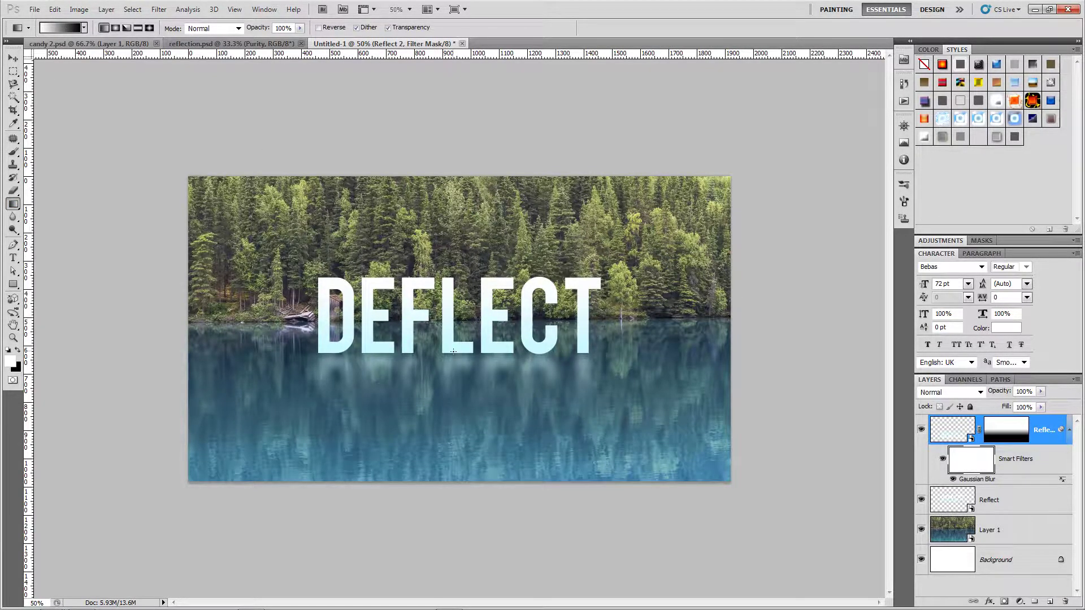
drag(454, 351, 455, 395)
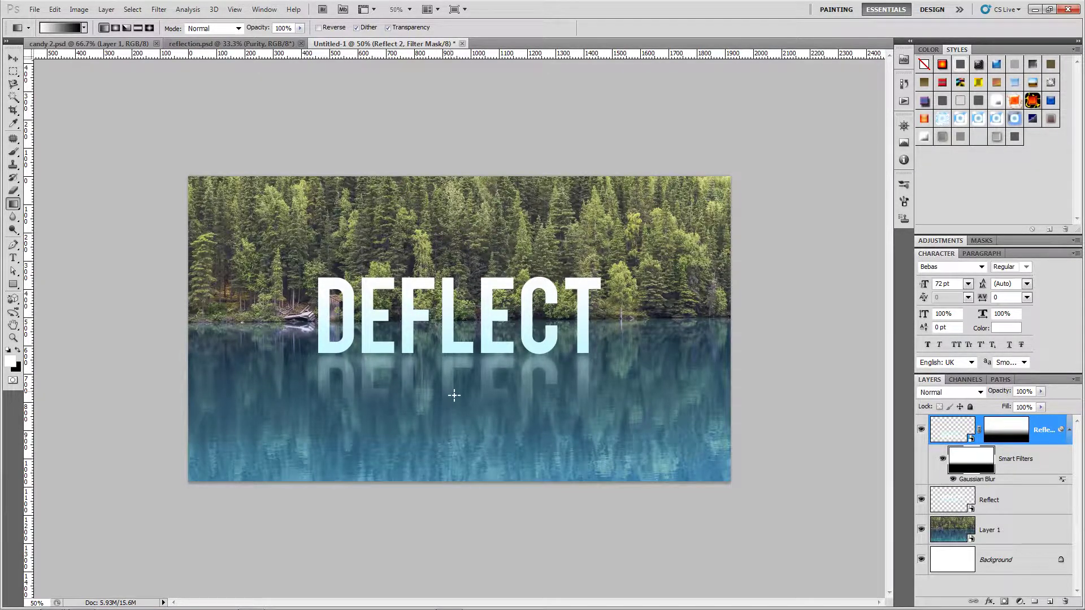
key(ctrl+z)
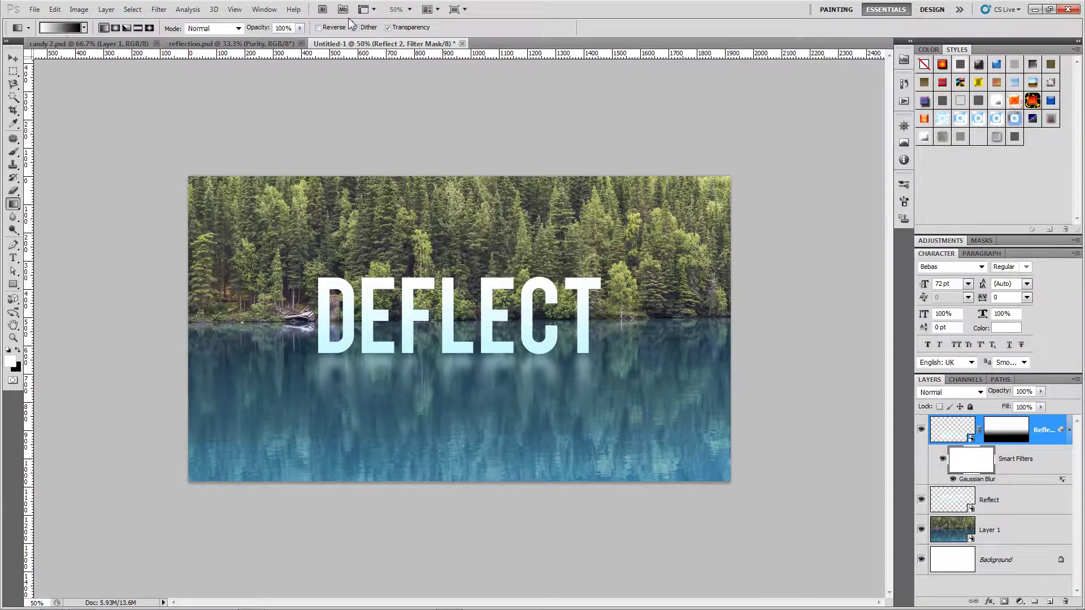
click(319, 27)
drag(451, 389, 452, 389)
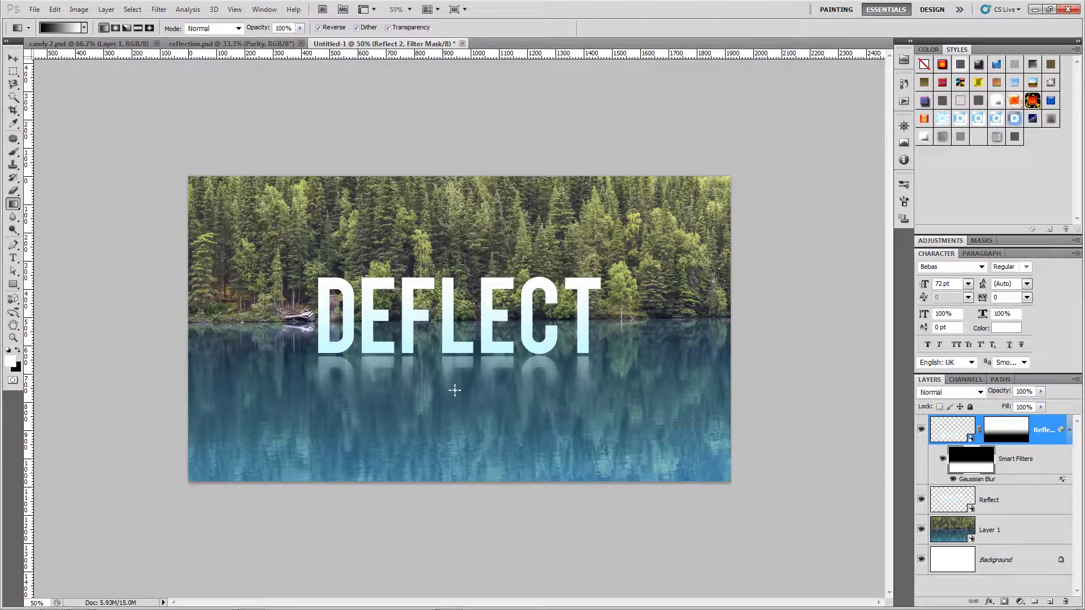
drag(319, 359, 351, 361)
drag(409, 327, 409, 390)
key(v)
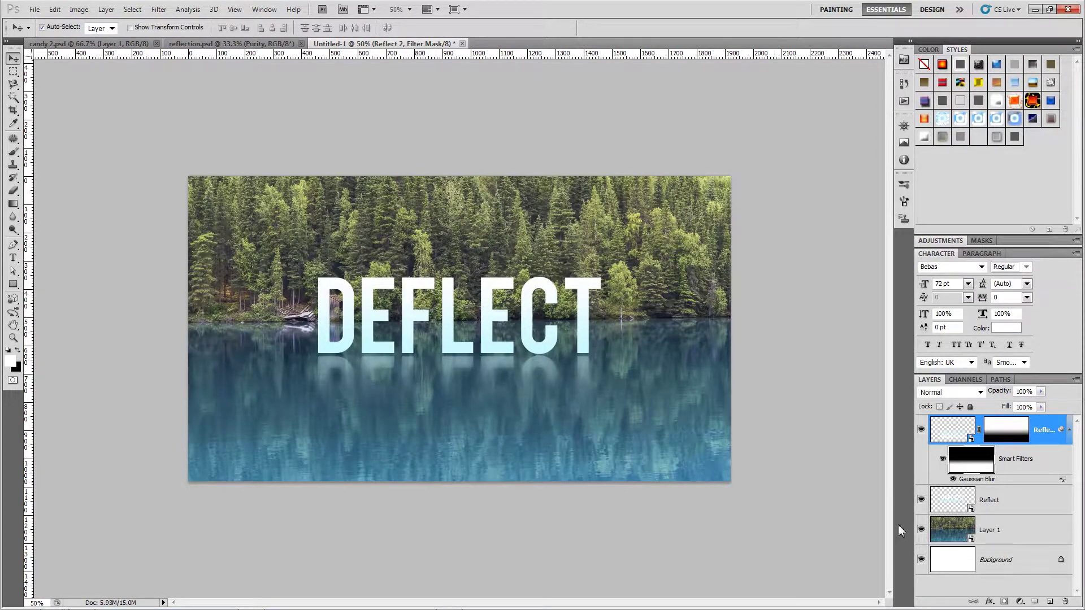
Step: Add a Hue/Saturation adjustment layer at Saturation +39 and toggle it to compare
click(1020, 603)
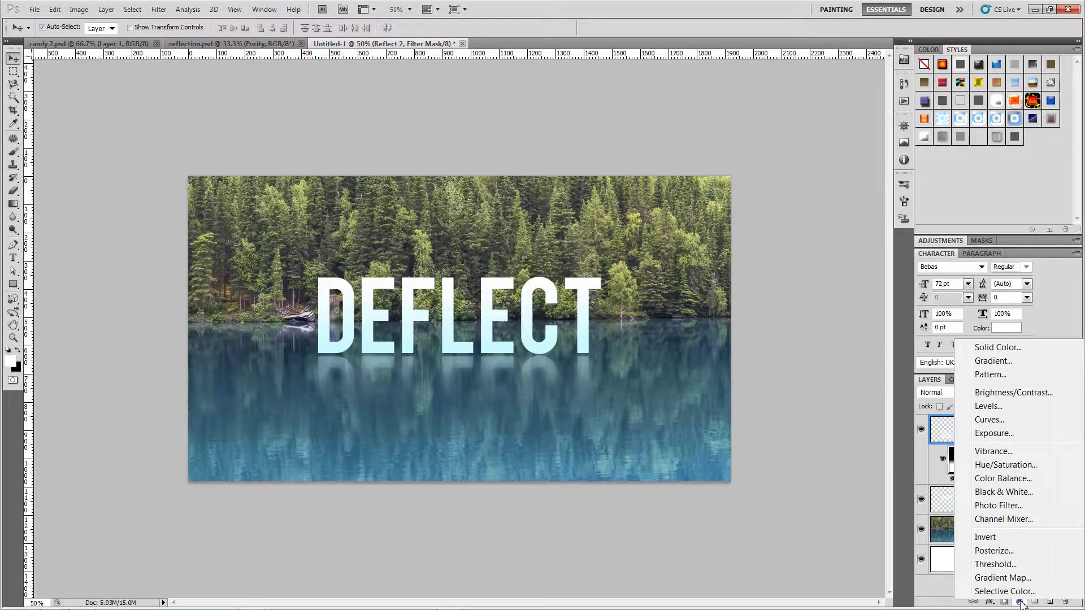
click(998, 470)
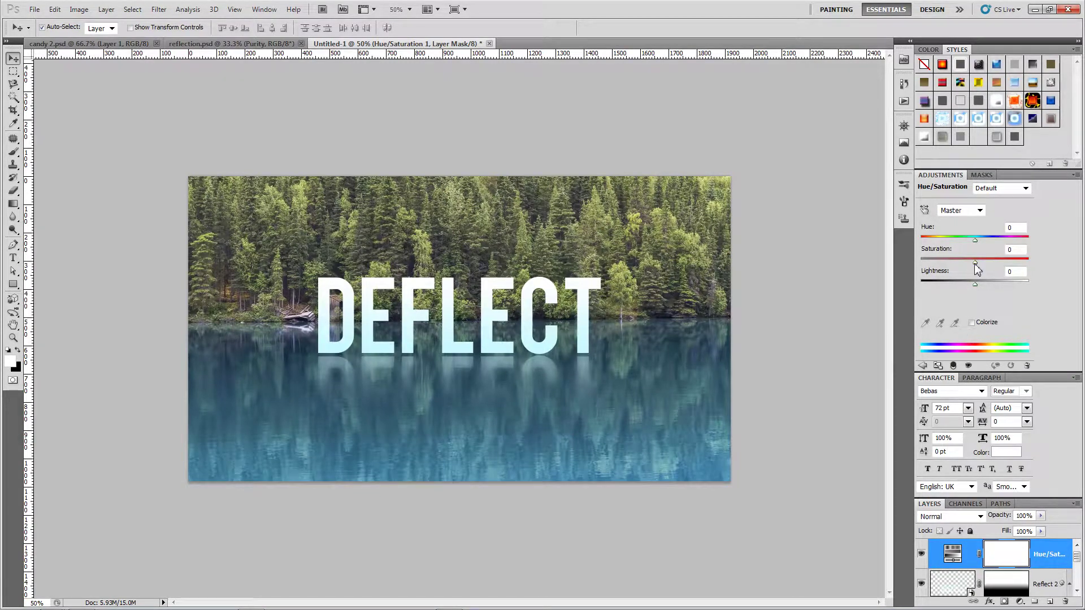
drag(974, 263, 988, 264)
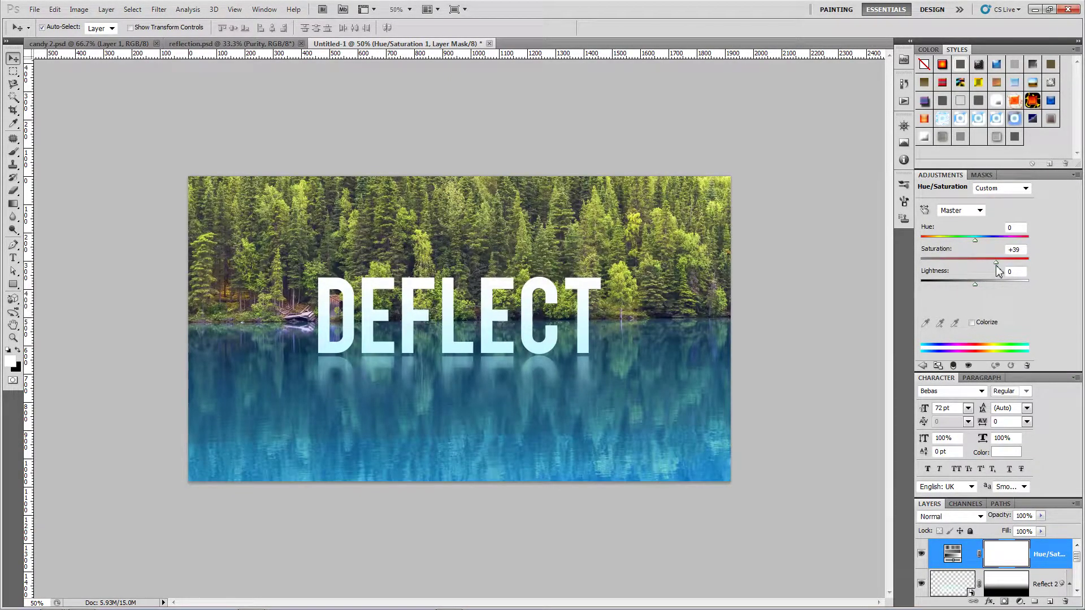
click(926, 554)
click(923, 557)
click(923, 556)
click(923, 556)
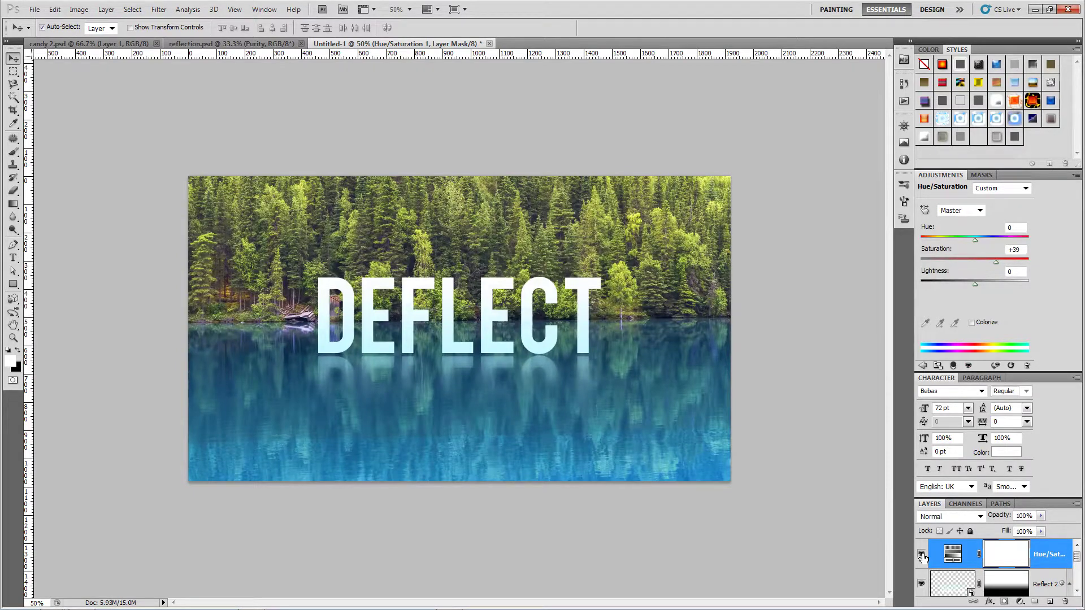